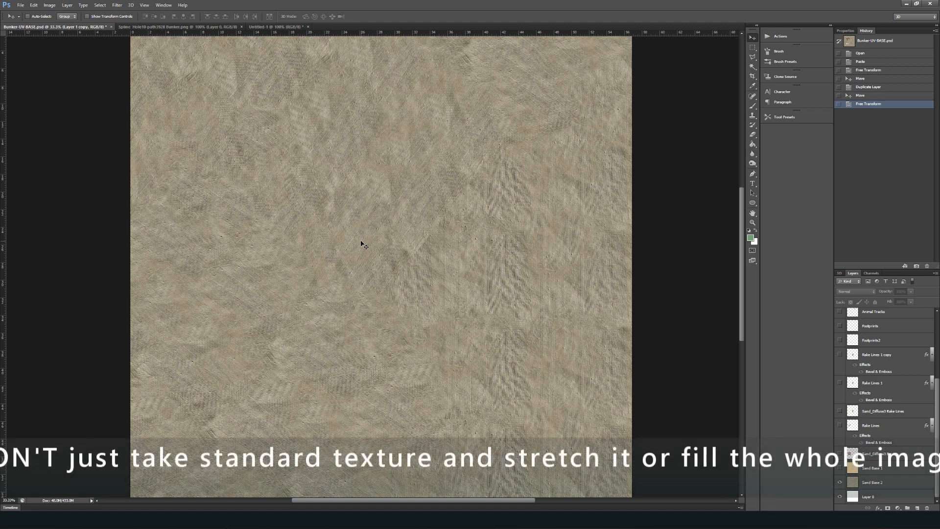
- With an enlarged Clone Stamp brush, clone cleaner sand over the repeating dark wavy patches on the Sand Base 2 layer
key("alt")
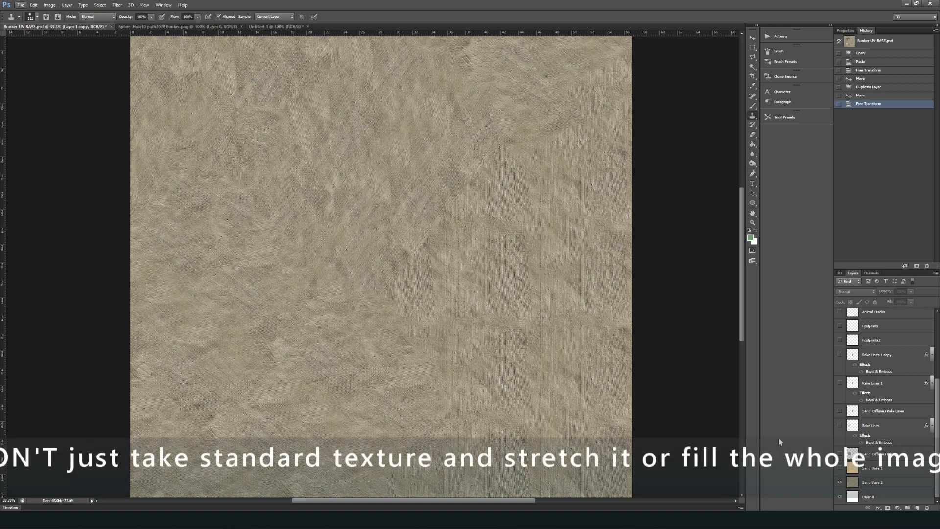
left_click(879, 485)
right_click(409, 283)
left_click(422, 274)
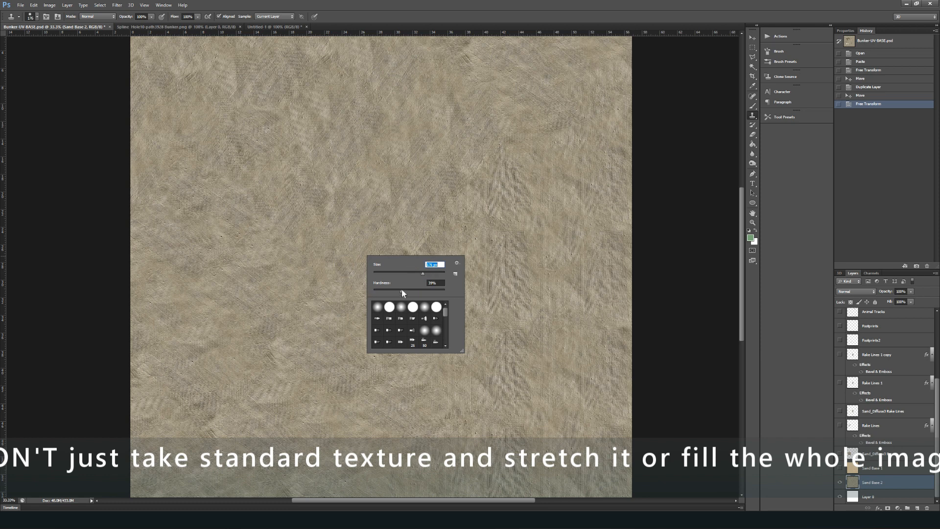
left_click(440, 272)
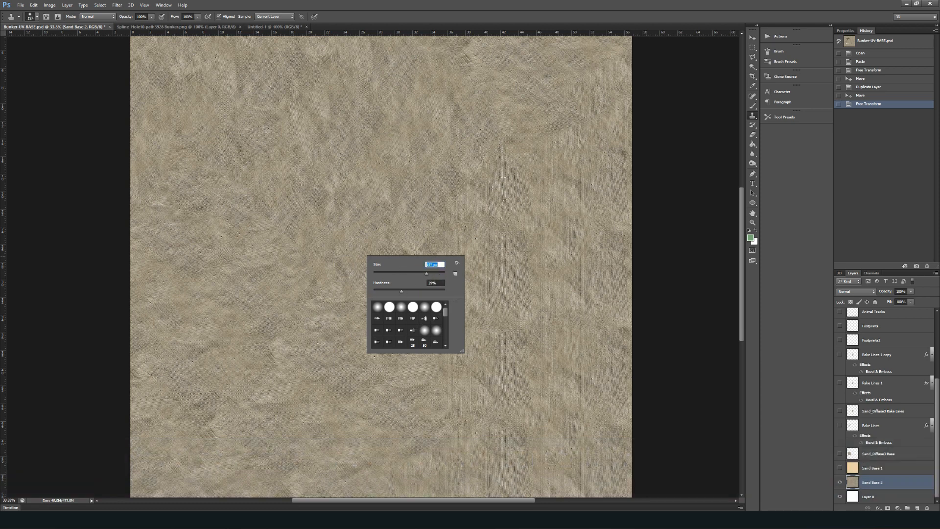
left_click(349, 143)
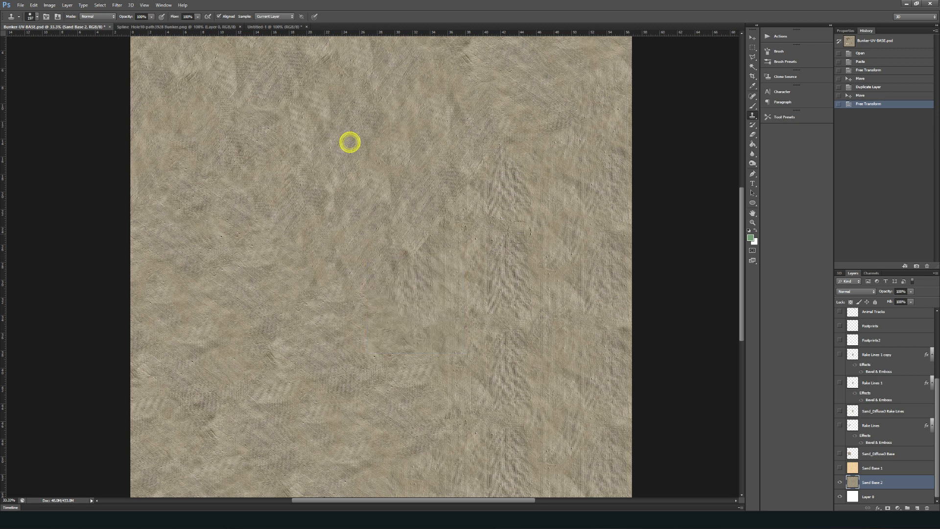
left_click(506, 254)
mouse_move(486, 307)
left_mouse_down()
mouse_move(510, 326)
mouse_move(477, 353)
left_mouse_up()
left_click(269, 439, "alt")
mouse_move(448, 419)
left_mouse_down()
mouse_move(468, 406)
mouse_move(514, 422)
mouse_move(529, 465)
mouse_move(488, 453)
left_mouse_up()
left_click(367, 109, "alt")
left_click_drag(510, 157, 519, 215)
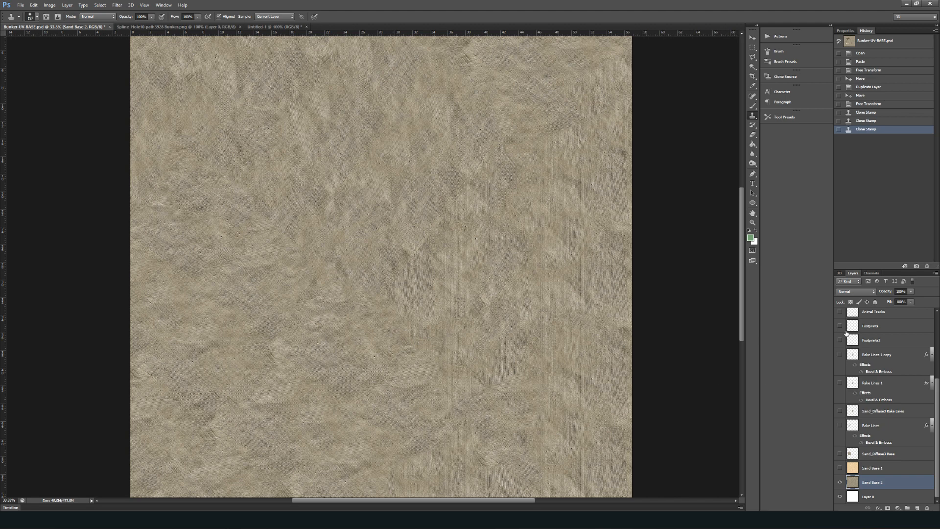
- Show the bunker wireframe on Layer 1 and inspect it up close against the sand texture
scroll(872, 363, "up", 4)
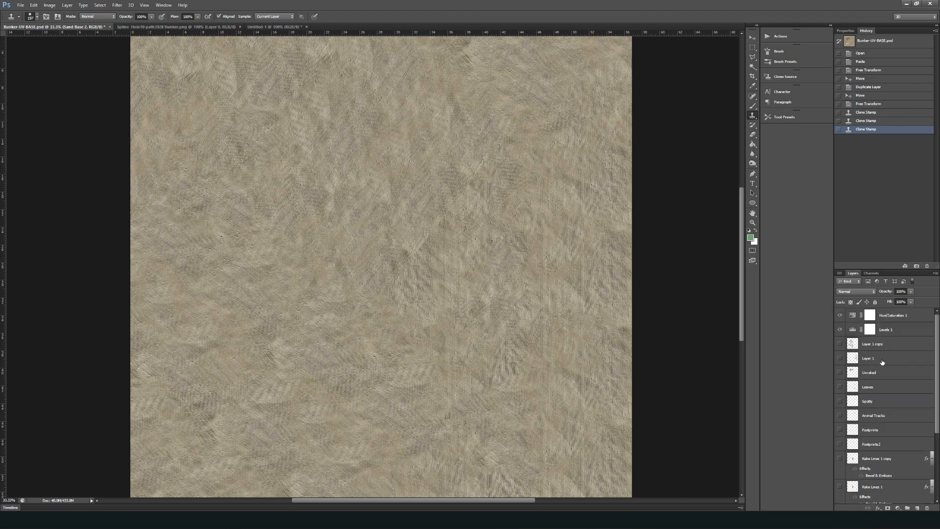
left_click(840, 358)
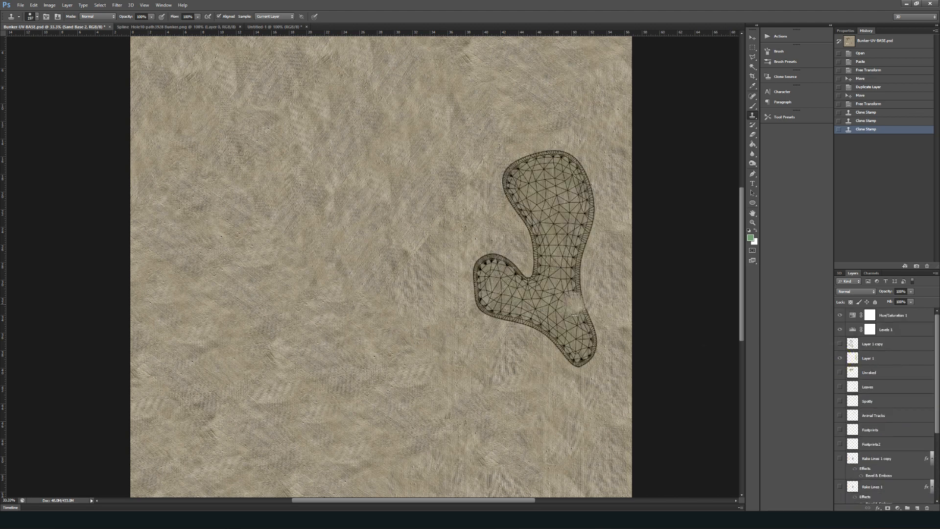
key("z")
left_click_drag(572, 280, 561, 282)
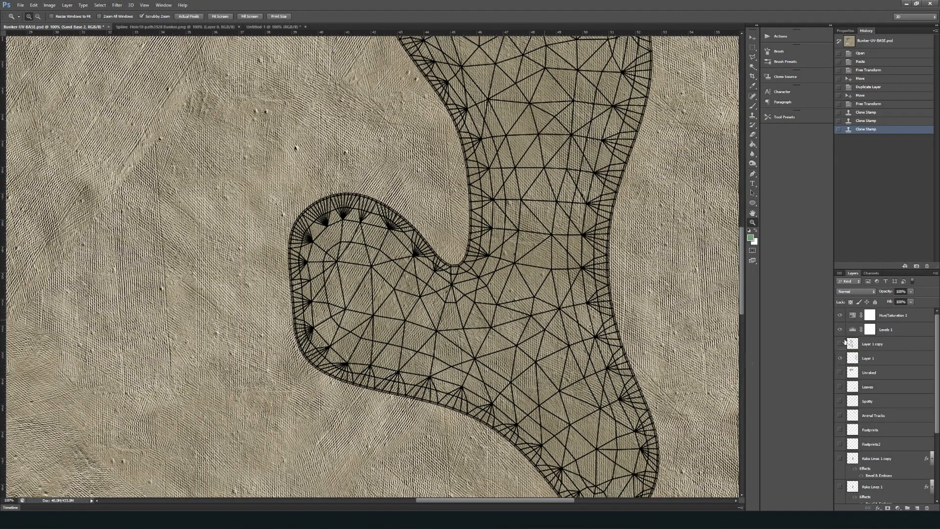
- Try a lower opacity on Layer 1 to see the sand through the wireframe, and restore it to 100%
left_click(894, 359)
left_click_drag(911, 292, 886, 301)
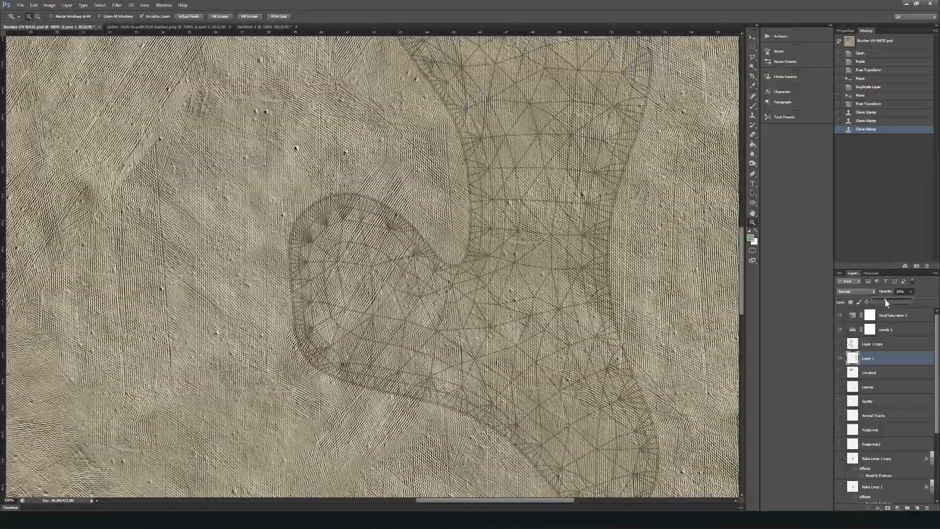
left_click_drag(886, 301, 886, 302)
left_click_drag(888, 301, 919, 301)
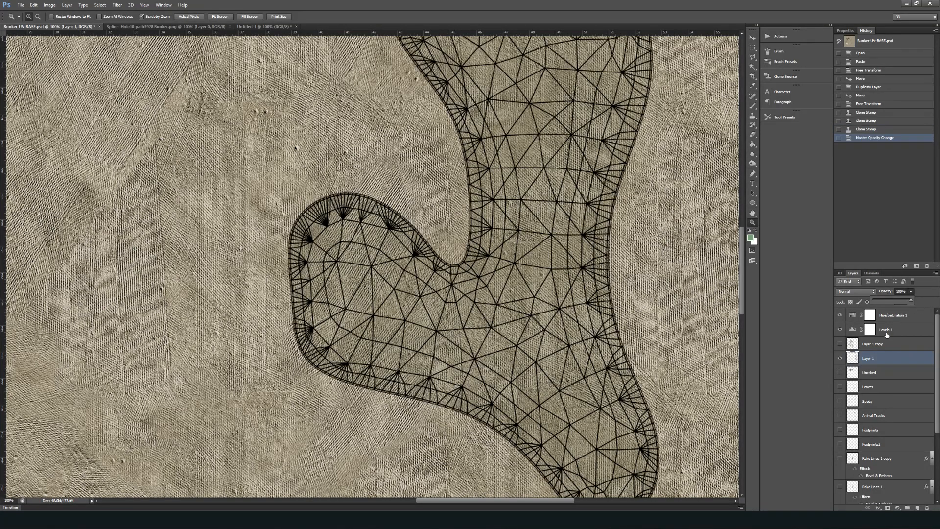
- Show Layer 1 copy to compare the two bunker wireframe sizes, and hide both wireframe layers
left_click(841, 344)
left_click(469, 298, "alt")
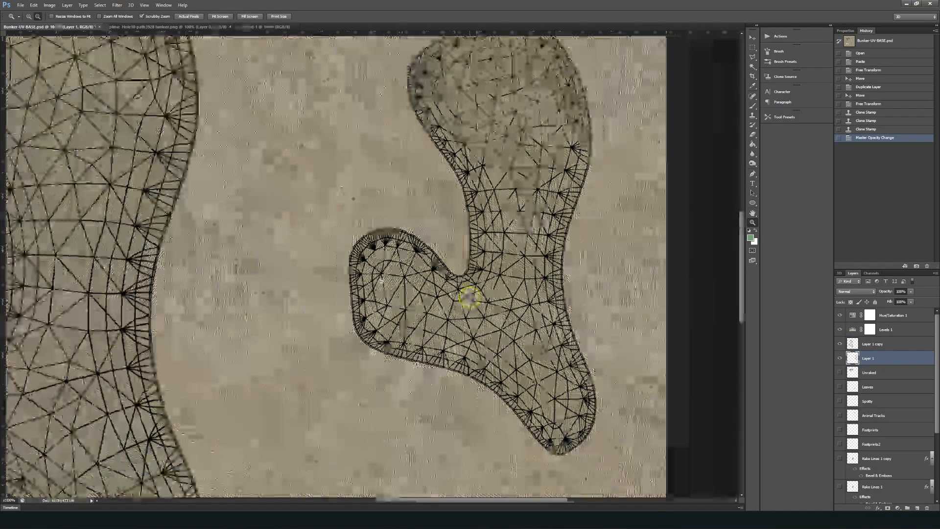
left_click(379, 279, "alt")
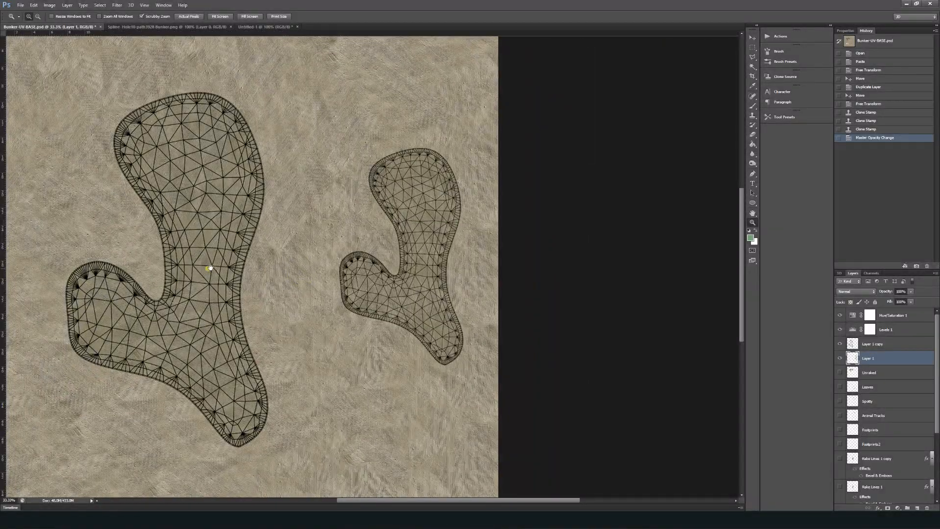
left_click_drag(208, 268, 338, 270)
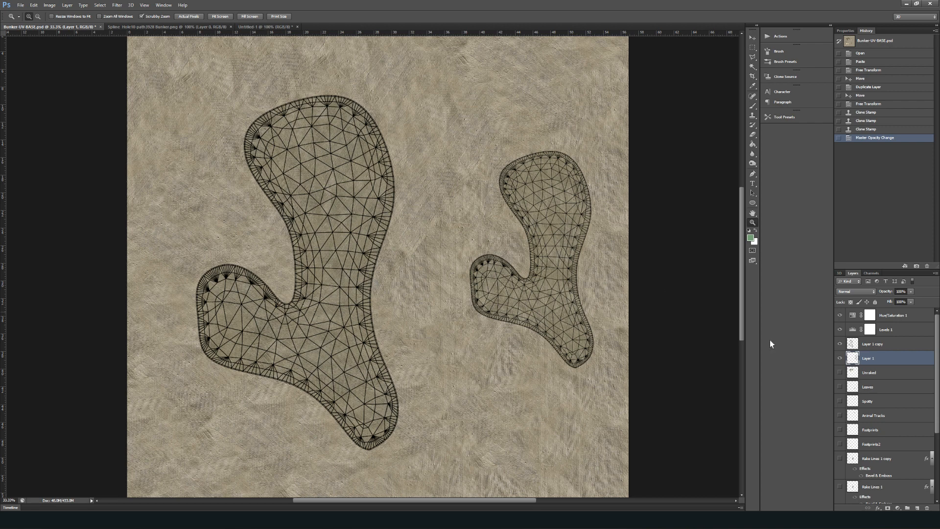
left_click(839, 343)
left_click(841, 358)
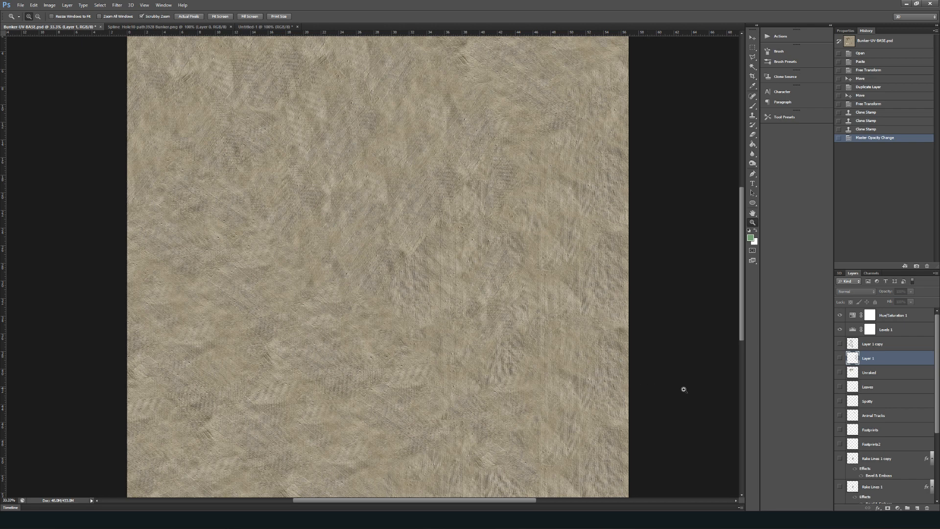
- Turn on the Footprints2 and Footprints layers and examine the footprint patches up close
scroll(884, 402, "down", 5)
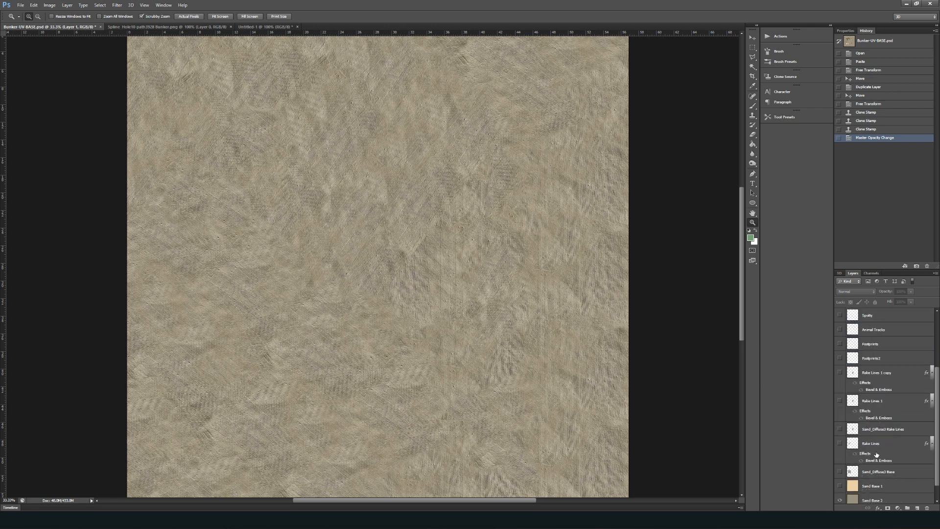
scroll(887, 468, "up", 1)
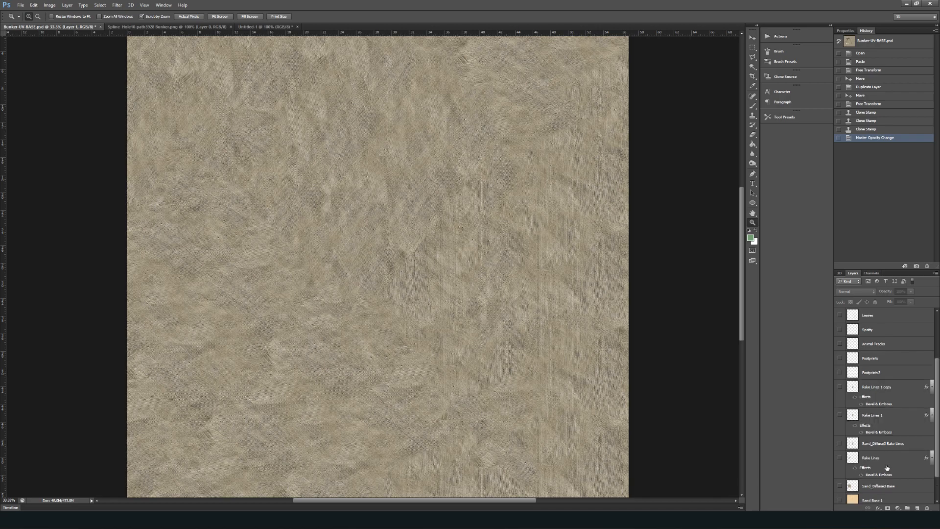
left_click(840, 372)
left_click(840, 358)
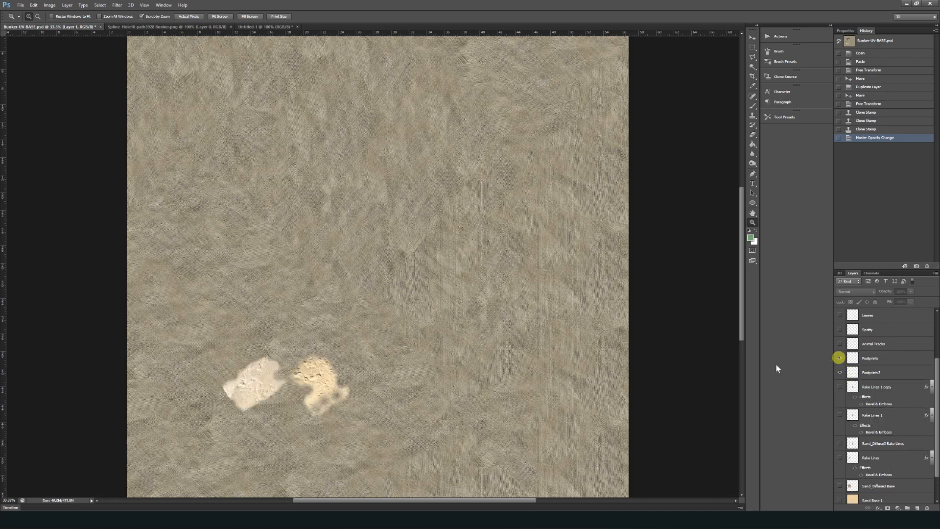
left_click_drag(316, 384, 286, 403)
left_click(302, 364, "alt")
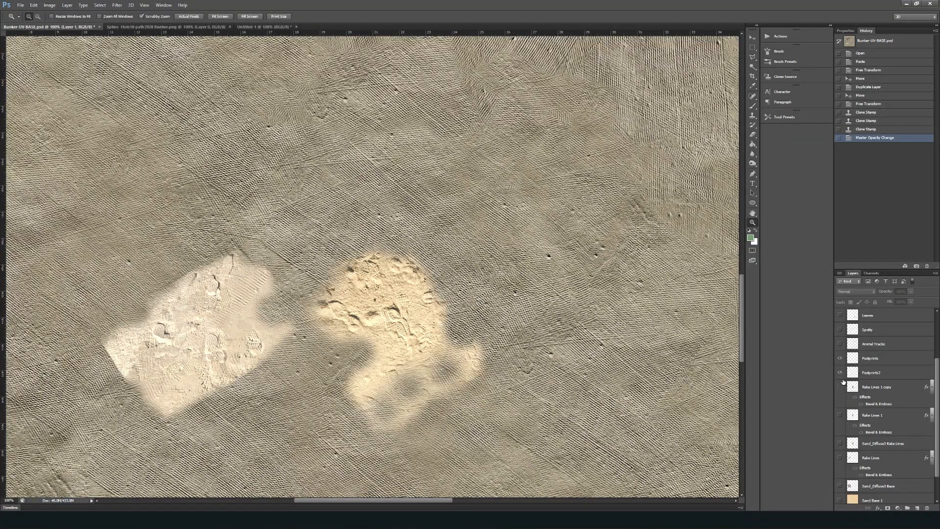
- Turn on the Animal Tracks layer and examine the row of tracks at close range
left_click(840, 344)
left_click(431, 260, "alt")
left_click(431, 261, "alt")
left_click_drag(377, 162, 324, 361)
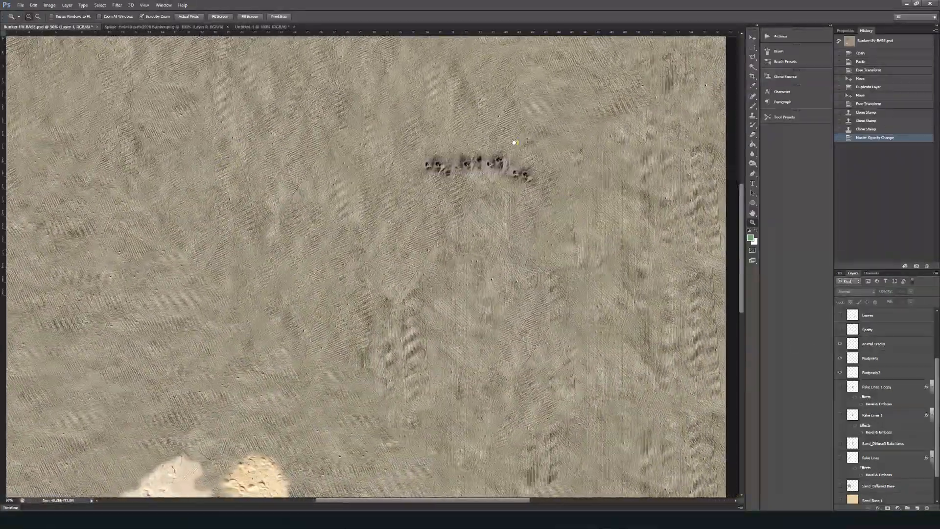
left_click(517, 142)
left_click(486, 149)
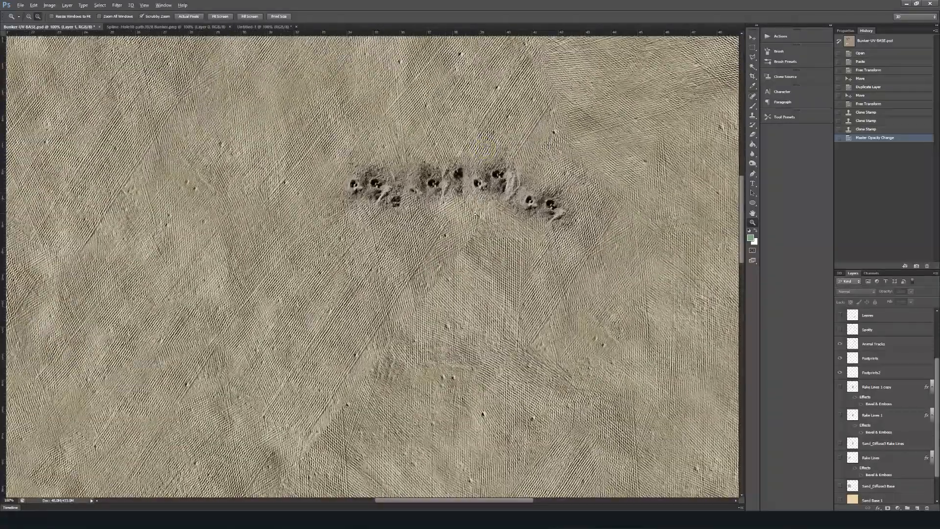
left_click(476, 214, "alt")
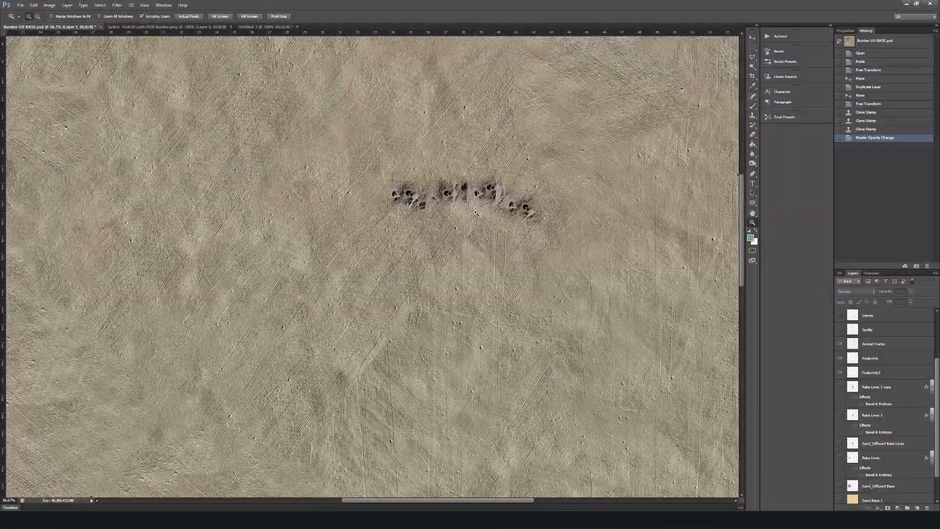
- Turn on the Spotty layer and examine its pale textured patch below the animal tracks
left_click(840, 329)
key("alt")
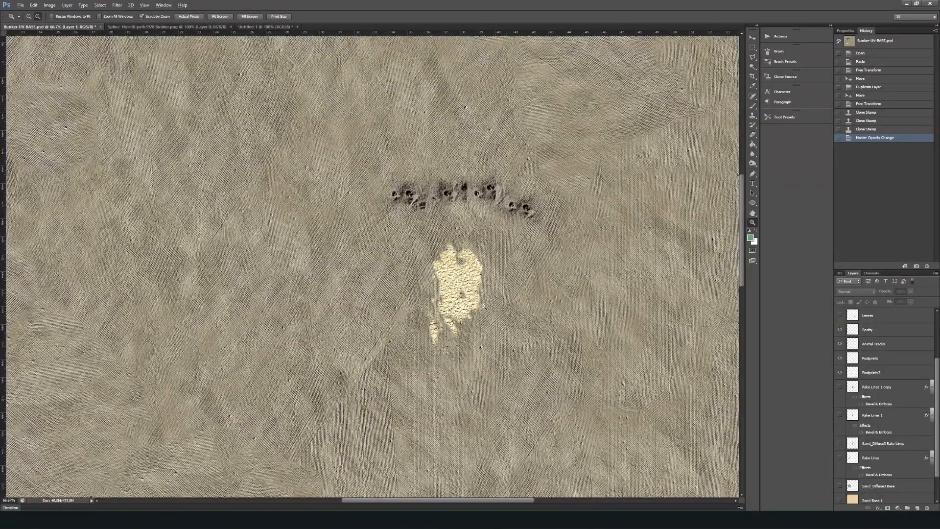
left_click(455, 294)
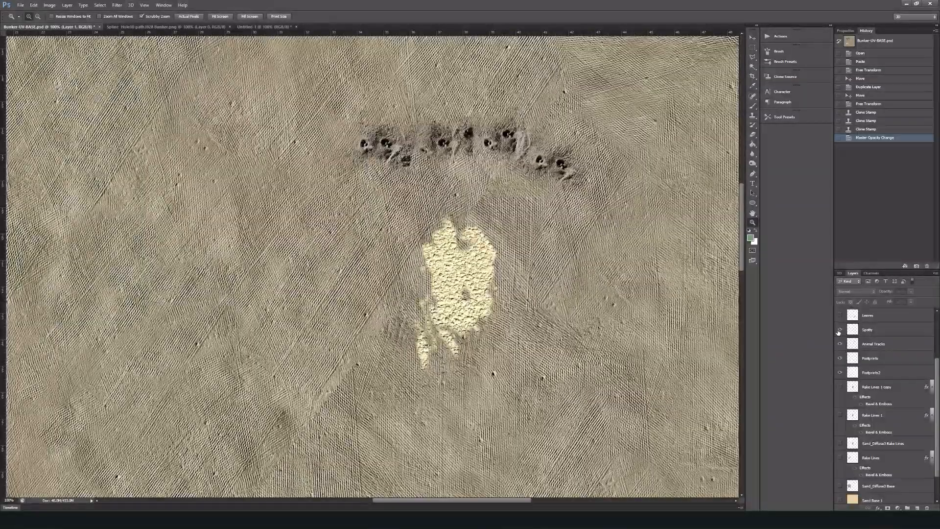
- Turn on the Leaves layer and examine the scattered leaf clusters on the sand
left_click(840, 316)
left_click_drag(545, 363, 323, 112)
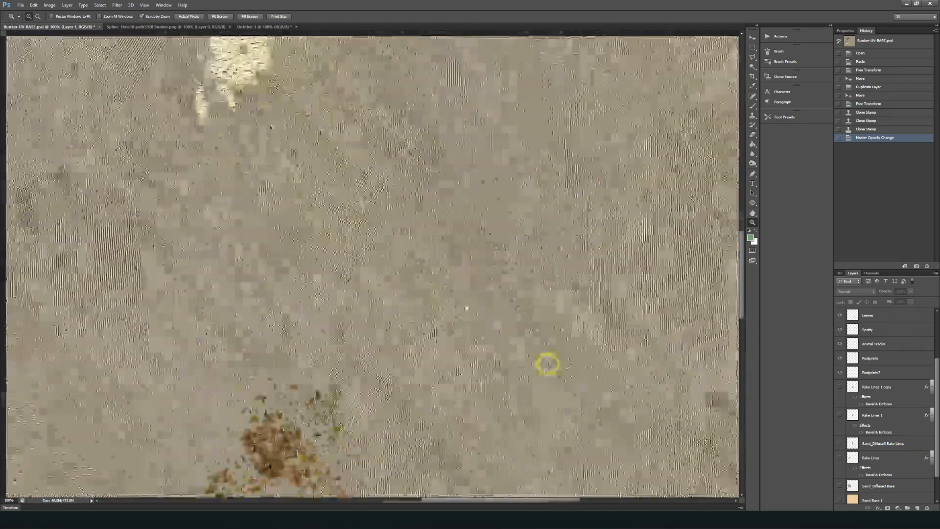
left_click_drag(470, 313, 567, 215)
left_click_drag(368, 377, 422, 342)
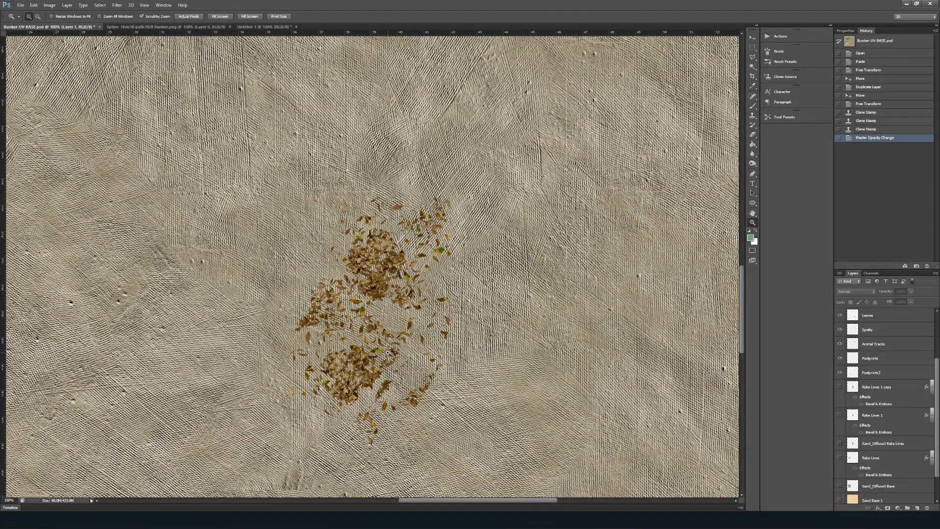
left_click(388, 353, "alt")
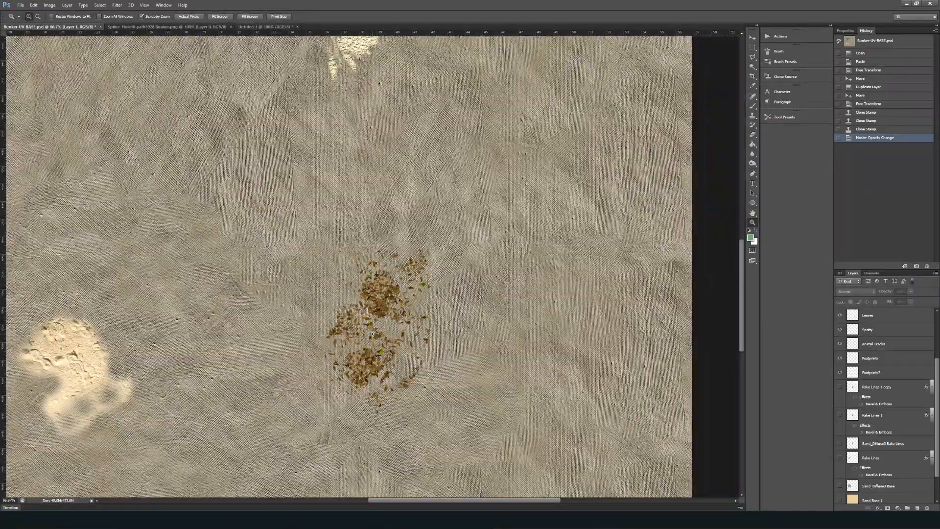
left_click(373, 333)
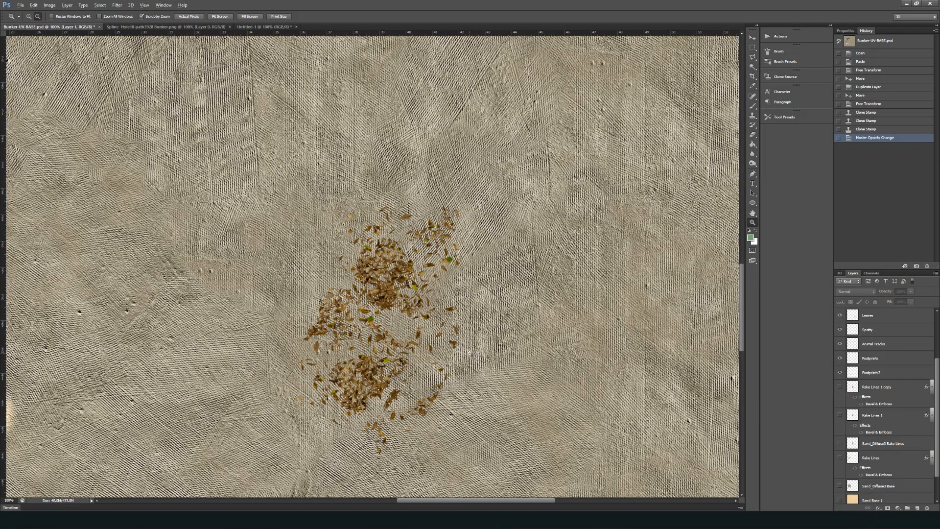
left_click_drag(471, 354, 469, 353)
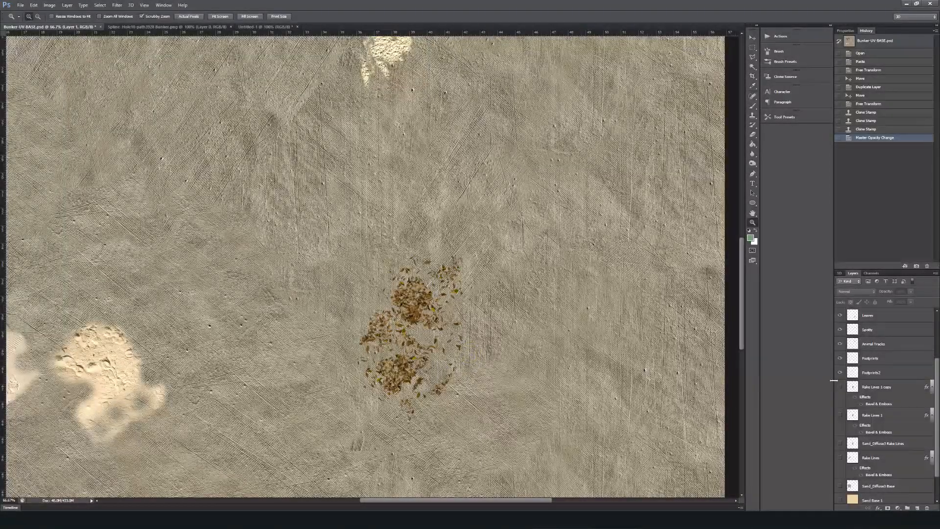
- Turn on the Unraked layer and examine its dark rough patches alongside the other bunker details
scroll(851, 353, "up", 2)
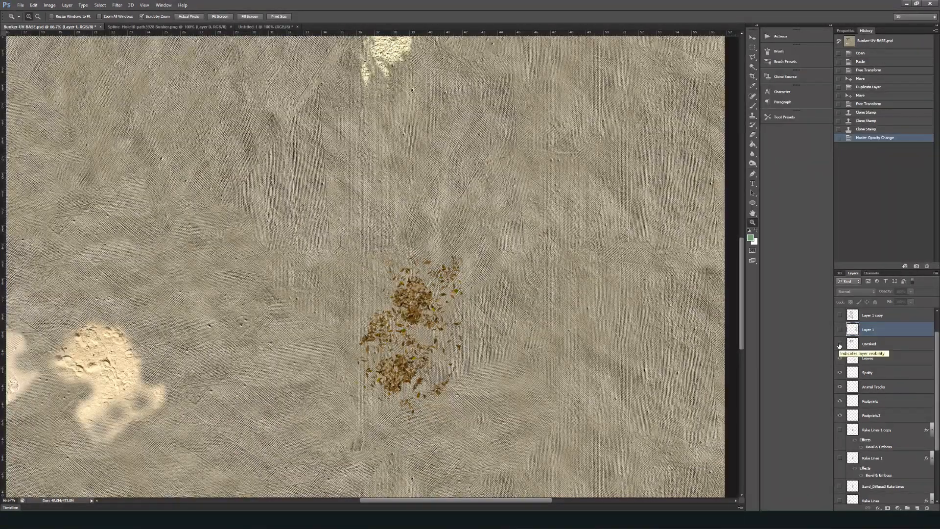
left_click(839, 342)
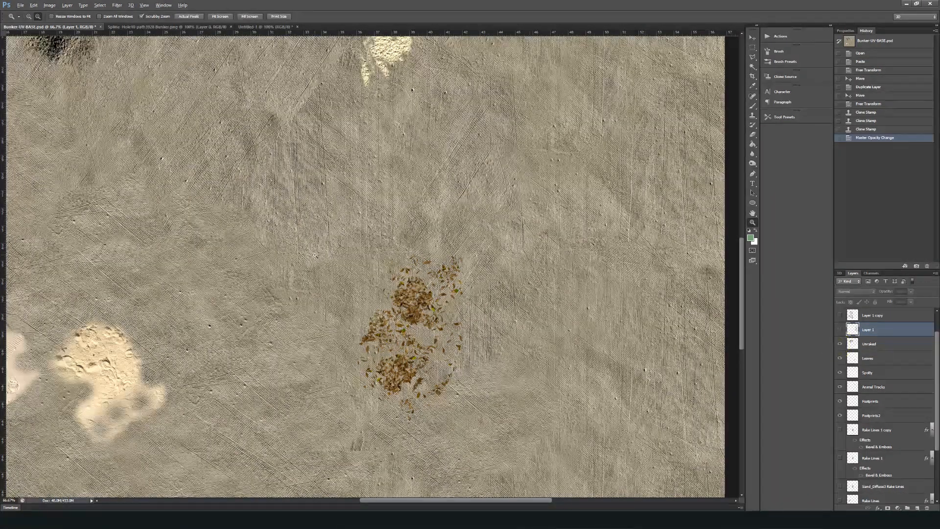
left_click(315, 254, "alt")
left_click_drag(248, 202, 330, 312)
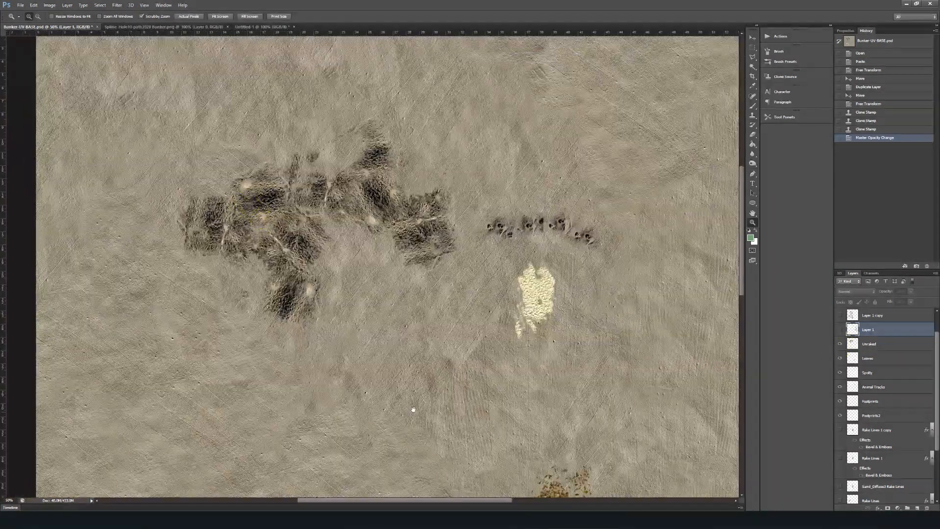
left_click(304, 225)
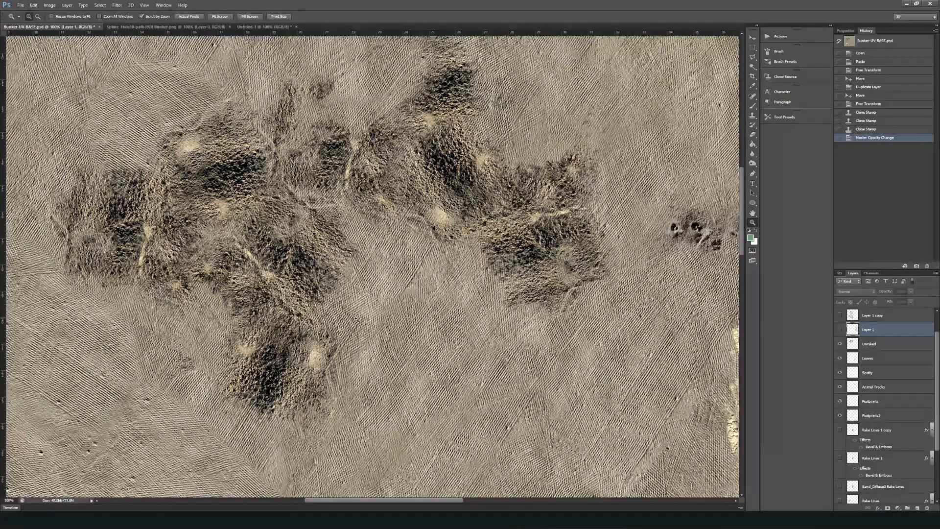
left_click(379, 344, "alt")
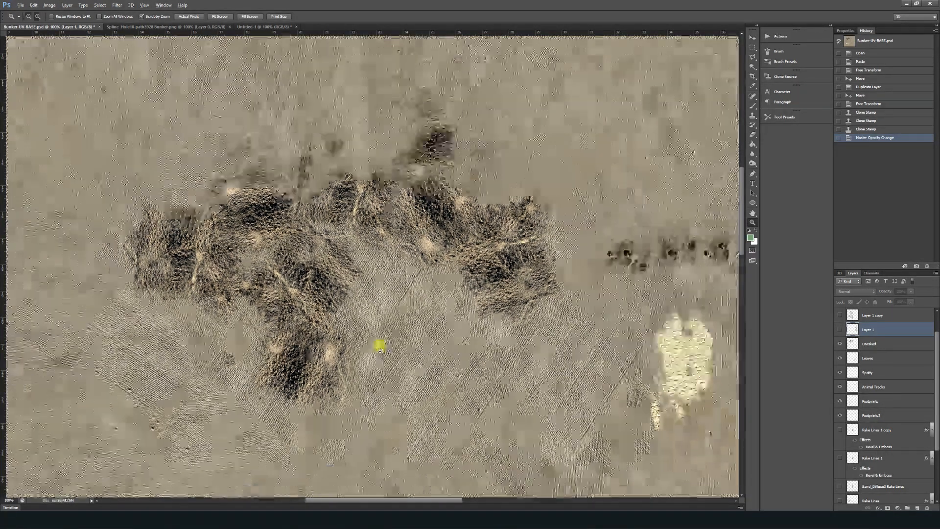
left_click_drag(407, 417, 404, 269)
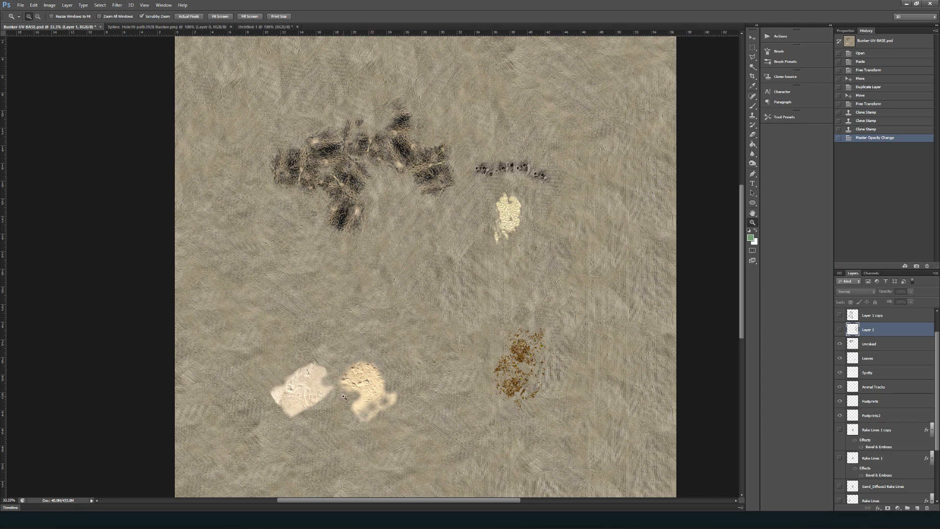
left_click(349, 170)
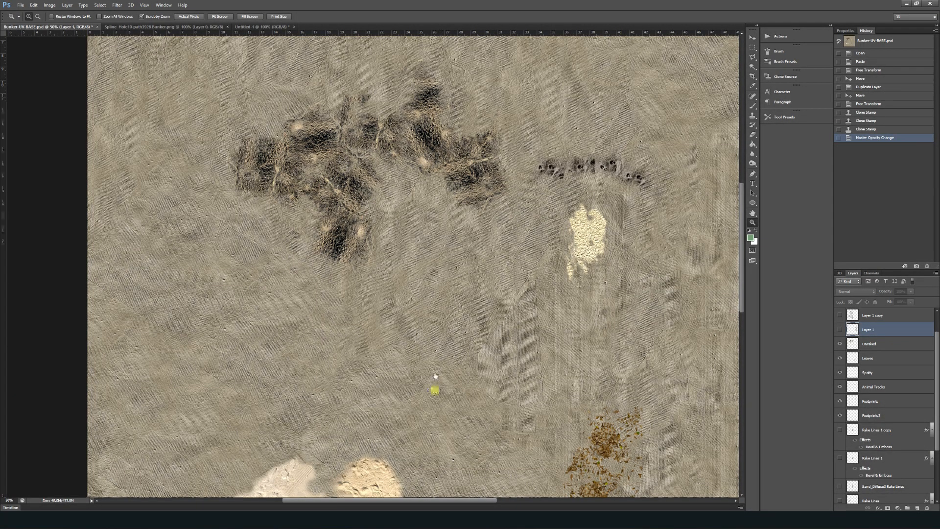
- Select the Footprints2 layer and move its footprint patch up, clear of the paler footprint patch beside it
left_click_drag(430, 384, 448, 292)
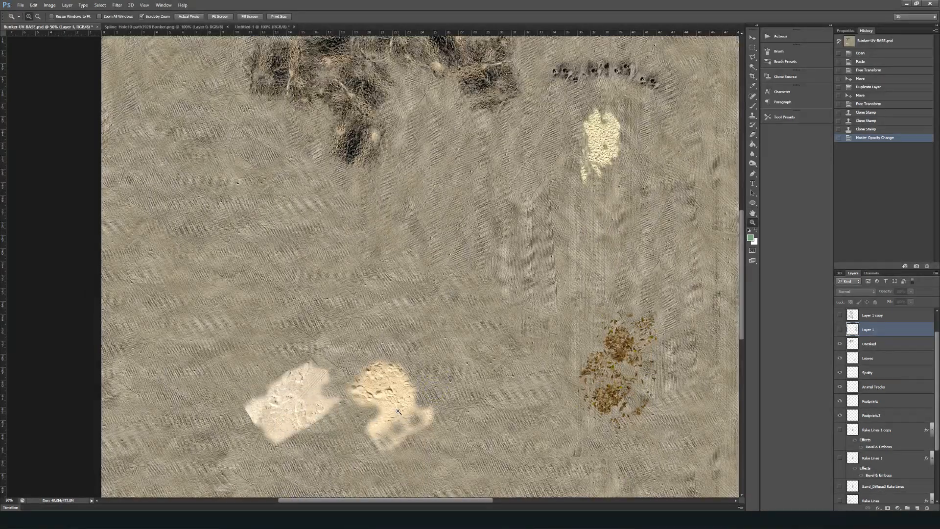
key("v")
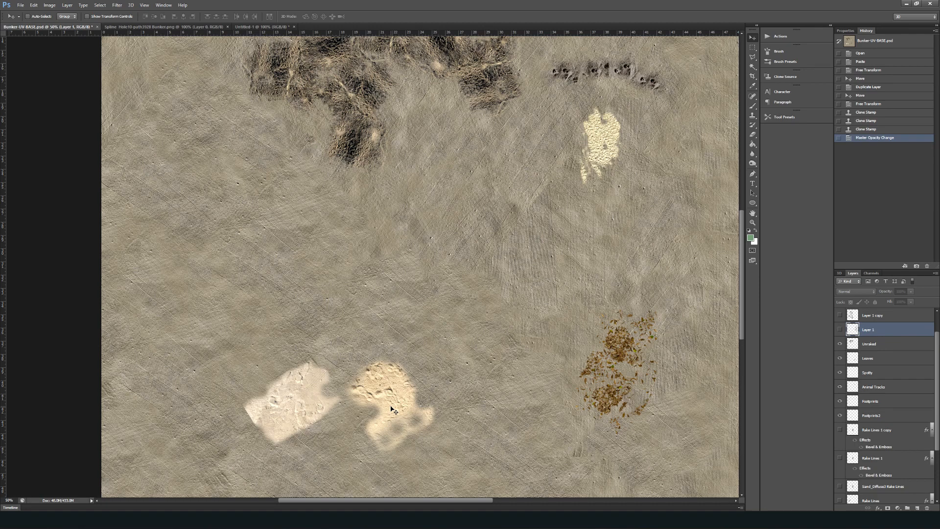
right_click(391, 408)
left_click(421, 410)
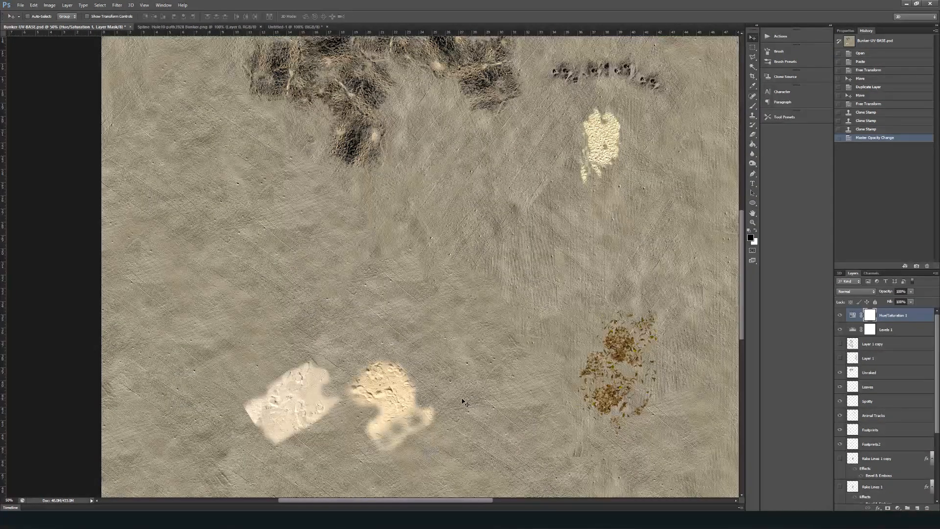
left_click_drag(392, 392, 433, 348)
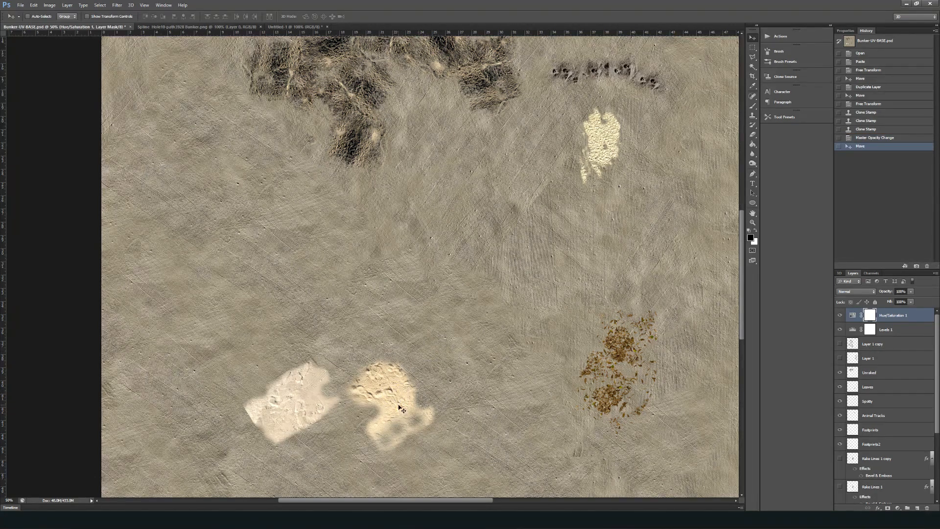
right_click(399, 403)
left_click(423, 423)
left_click_drag(409, 389, 414, 317)
- Tone down the Footprints2 patch with Hue/Saturation, setting saturation to -41 and lightness to -20
key("z")
left_click(388, 313)
left_click(389, 314)
left_click(391, 317)
left_click(390, 318)
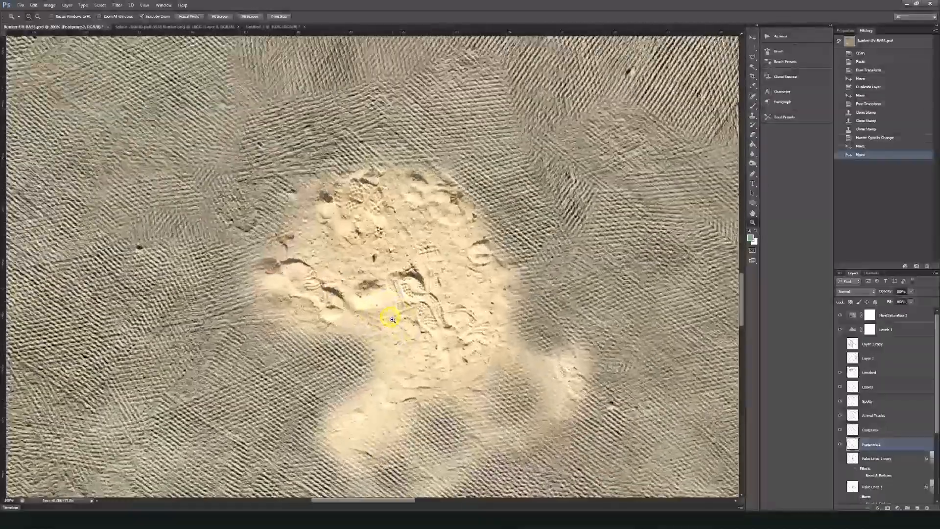
left_click(403, 319, "alt")
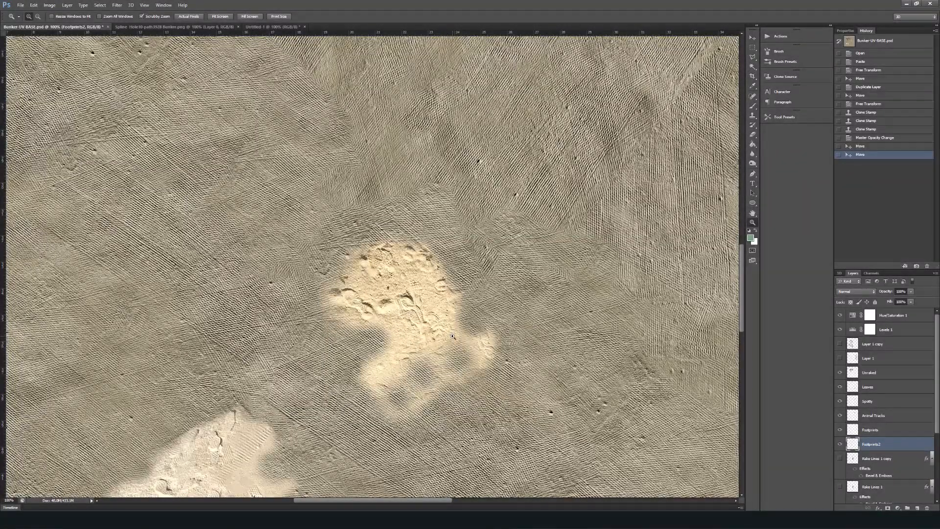
left_click_drag(853, 442, 883, 446)
key("ctrl+u")
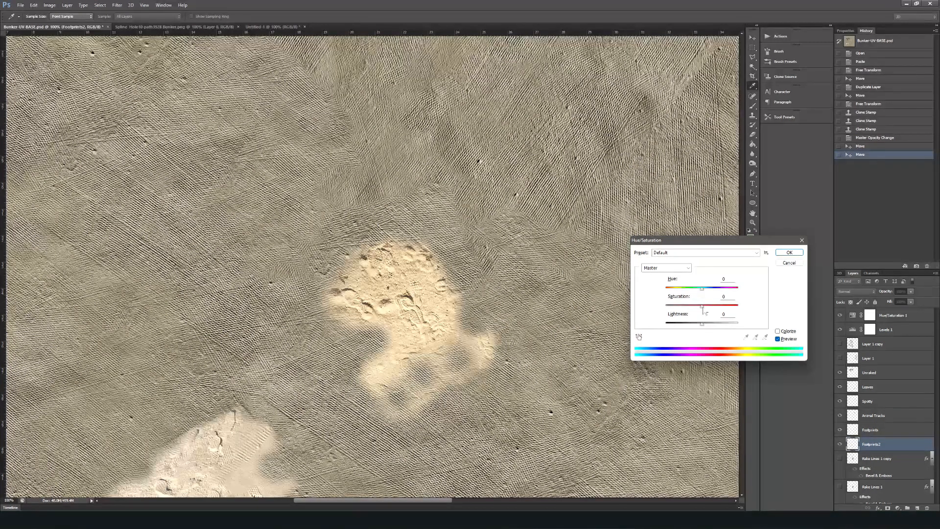
left_click_drag(703, 308, 689, 308)
mouse_move(692, 314)
left_mouse_down()
mouse_move(716, 325)
mouse_move(697, 332)
left_mouse_up()
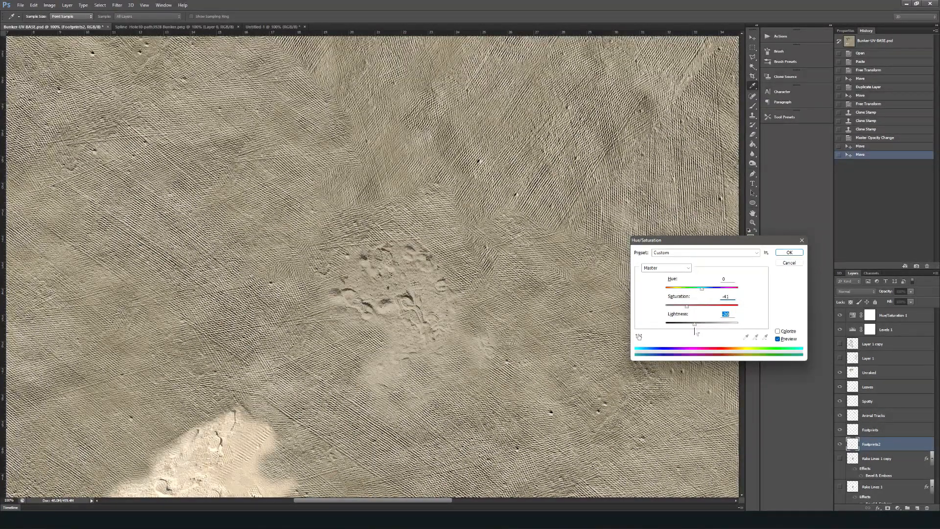
left_click(786, 252)
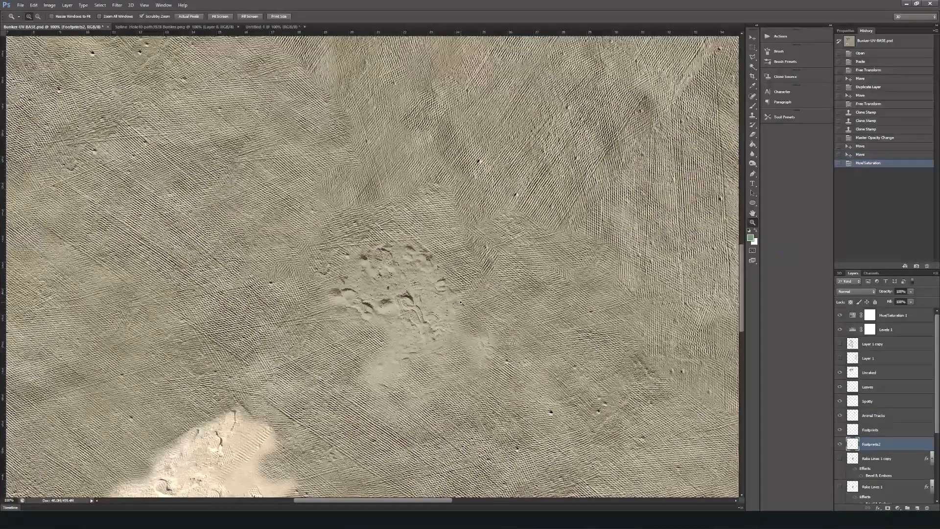
- Increase the Footprints2 patch's contrast with Levels, setting the input levels to 36, 0.92 and 217
key("ctrl+l")
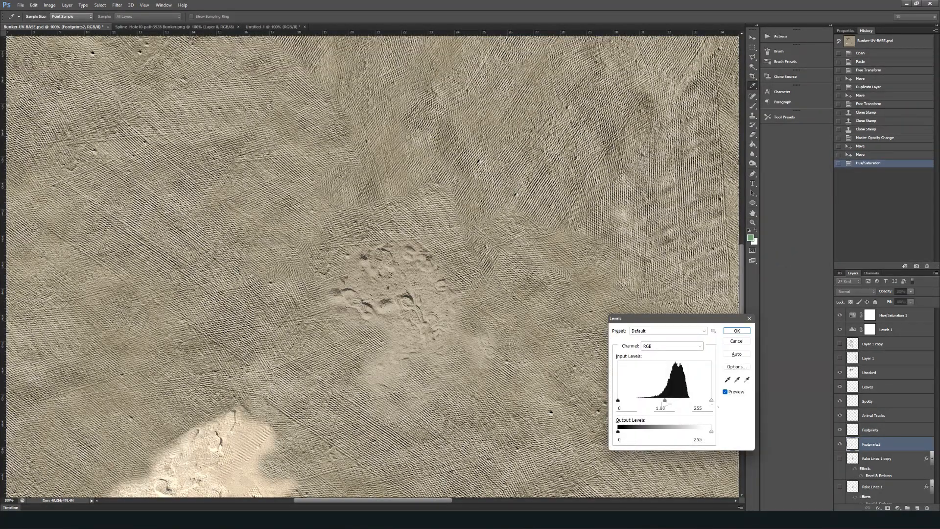
left_click_drag(667, 406, 618, 405)
left_click_drag(711, 403, 696, 403)
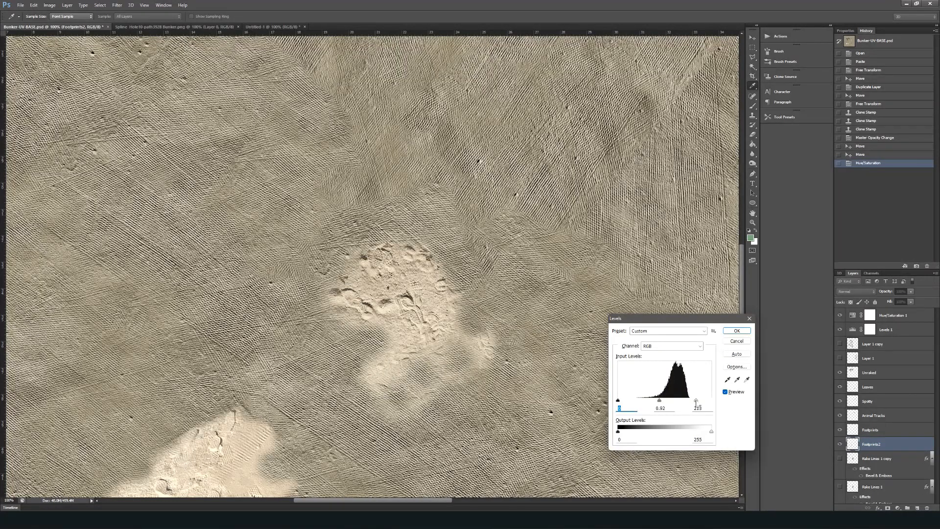
left_click_drag(696, 402, 697, 401)
left_click_drag(618, 400, 630, 400)
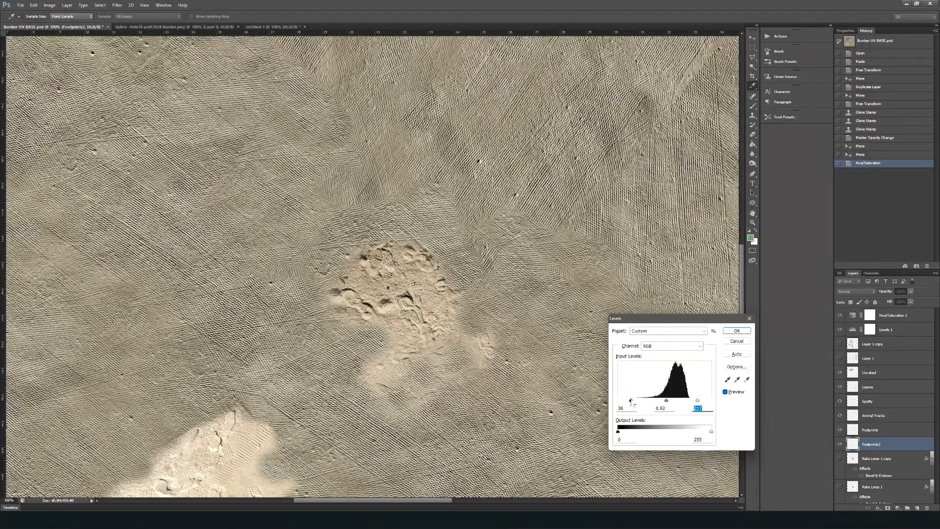
left_click(727, 331)
key("z")
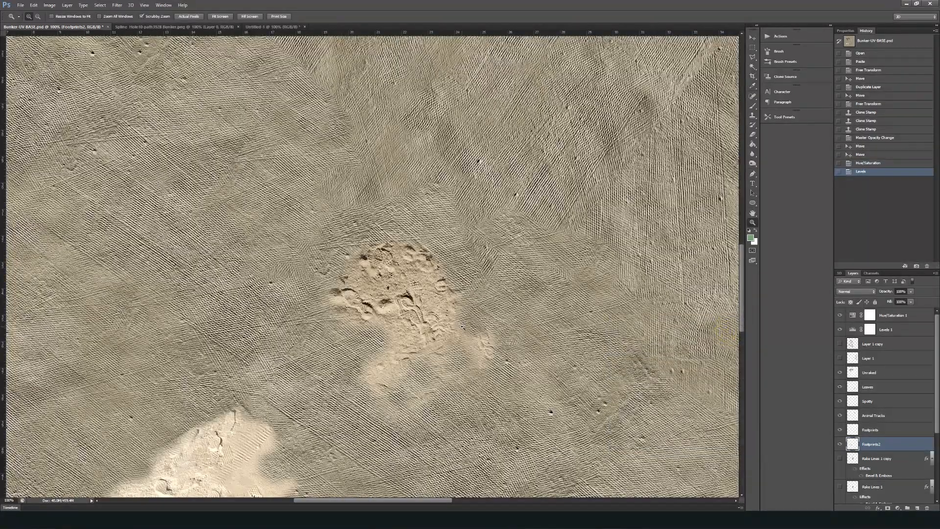
- Reduce the Footprints2 patch's saturation slightly further with Hue/Saturation to suit the grey sand
key("ctrl+u")
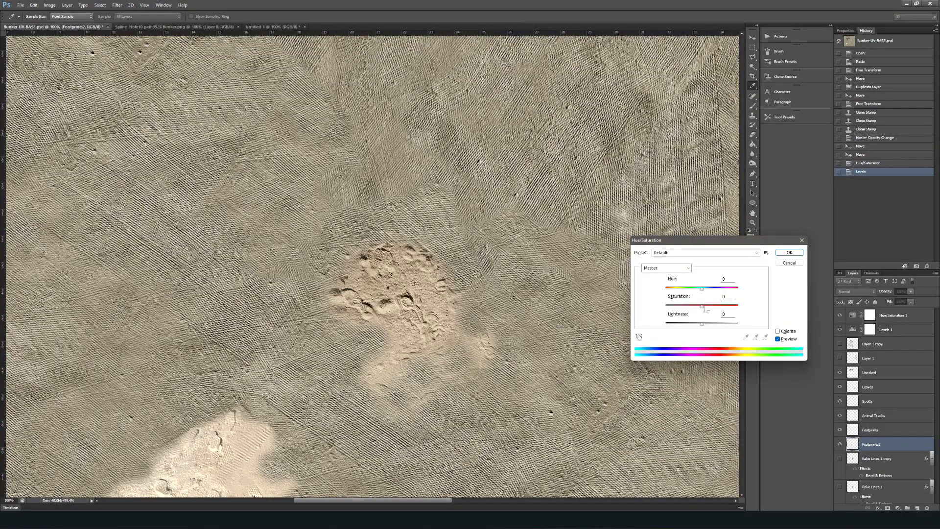
left_click_drag(702, 306, 695, 307)
left_click(779, 253)
left_click_drag(484, 276, 441, 269)
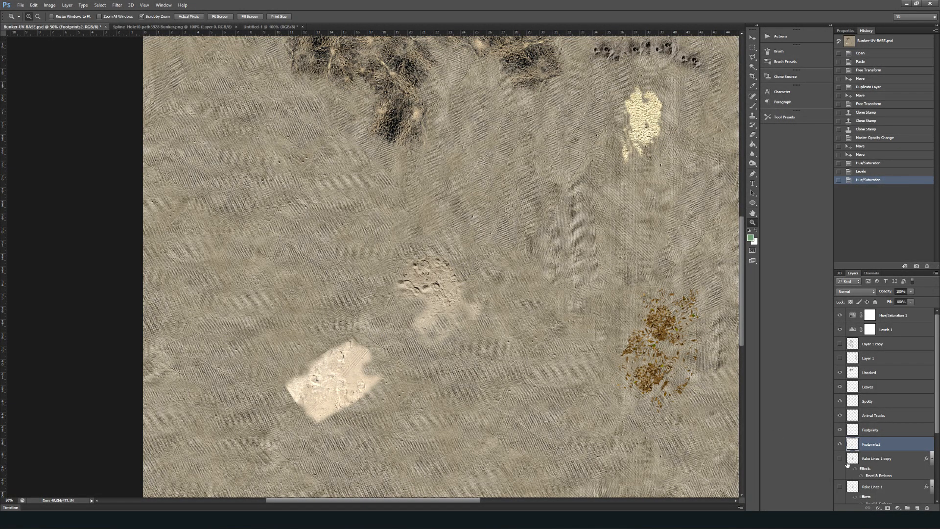
- Turn on the Sand Base 1 layer and examine how the Footprints2 patch blends with the yellow sand
scroll(862, 455, "down", 3)
scroll(872, 457, "down", 1)
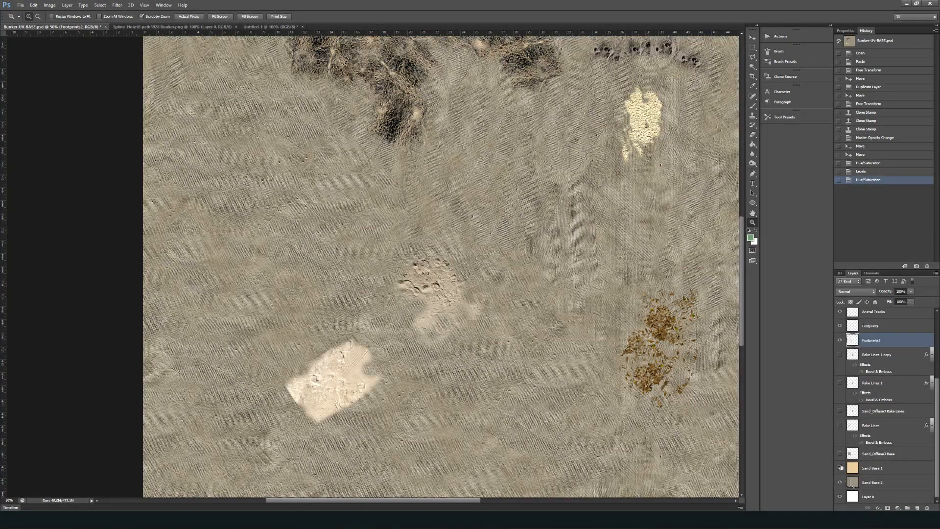
left_click(858, 468)
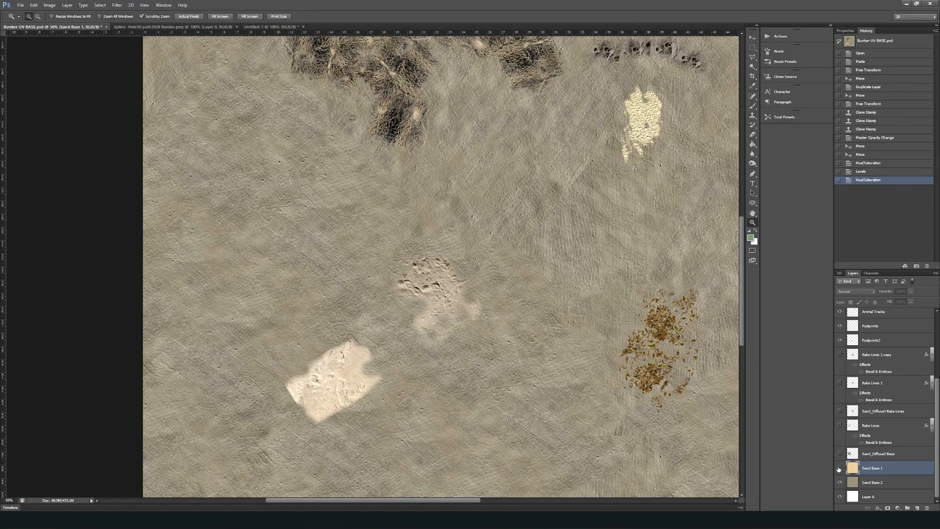
left_click(840, 468)
left_click(467, 270)
left_click(468, 270)
left_click(468, 270)
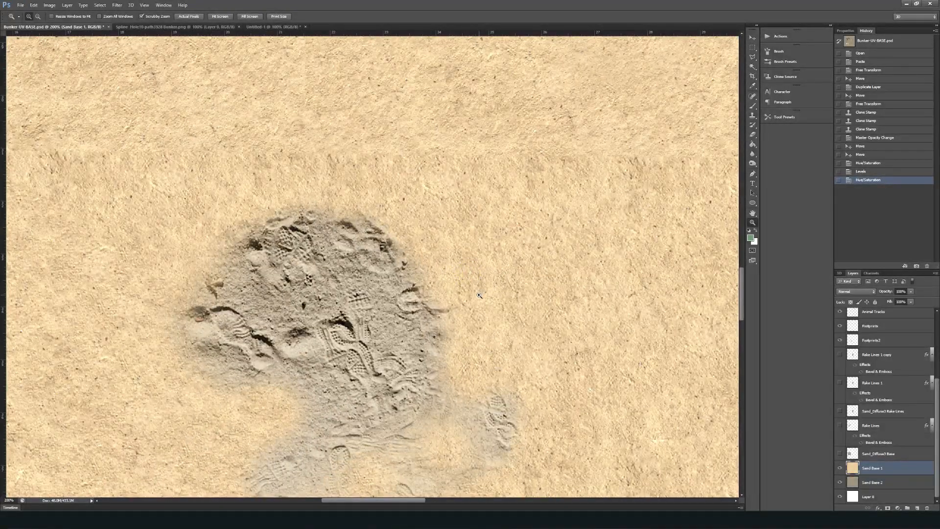
left_click(479, 295, "alt")
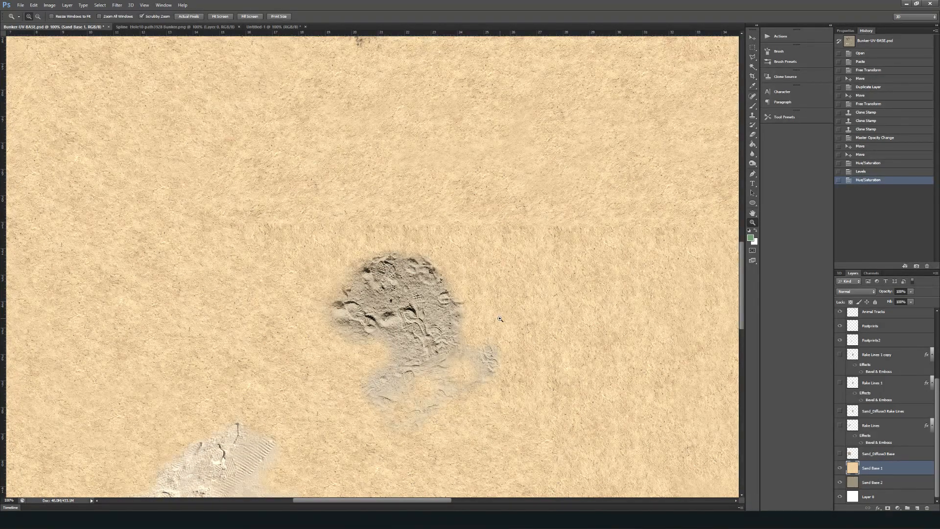
- Match the Footprints2 patch to the yellow sand with Hue/Saturation, setting saturation to +55 and lightness to +12
key("v")
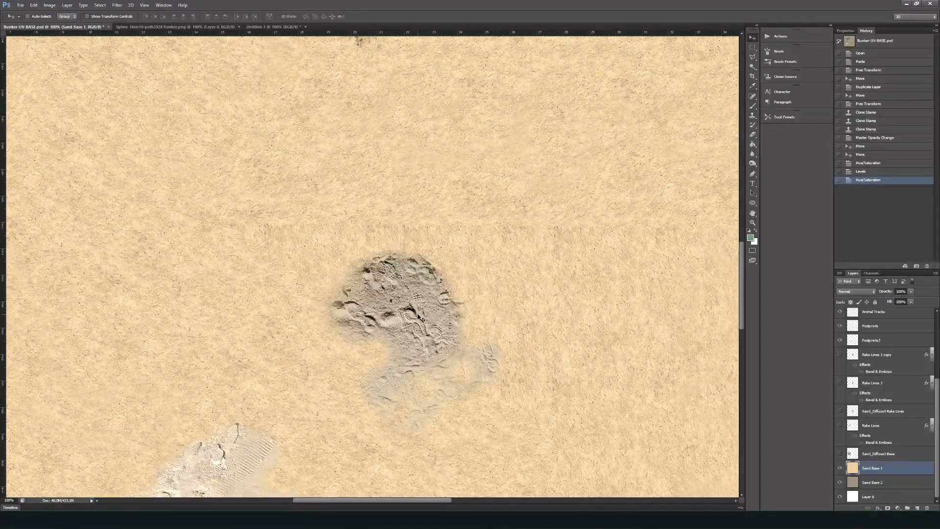
right_click(418, 315)
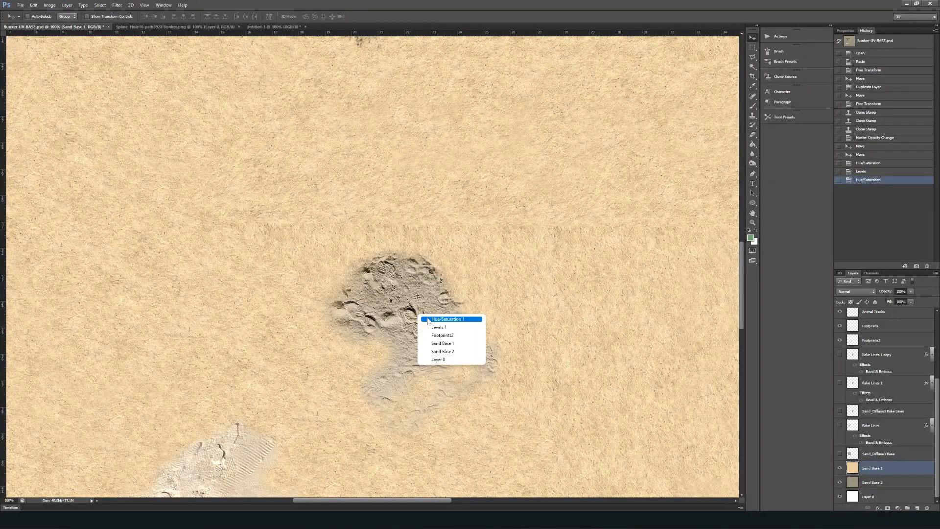
left_click(458, 336)
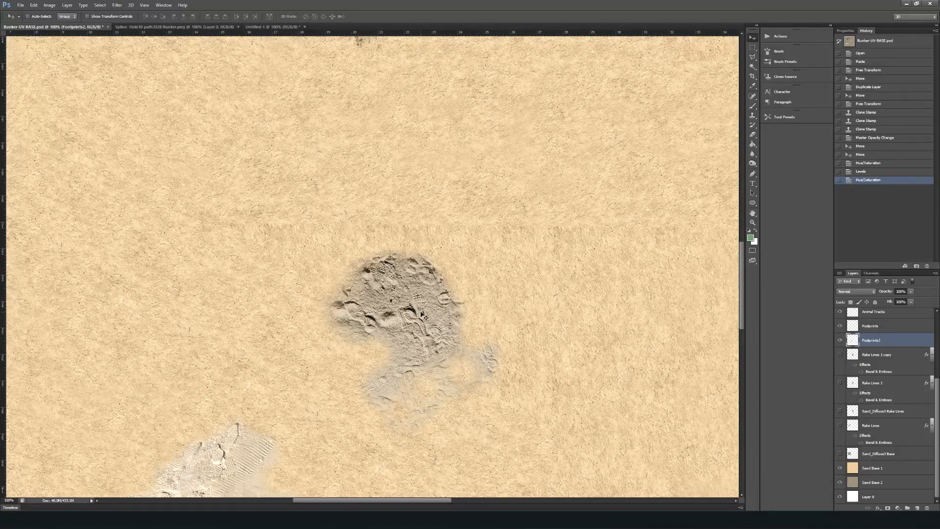
key("ctrl+u")
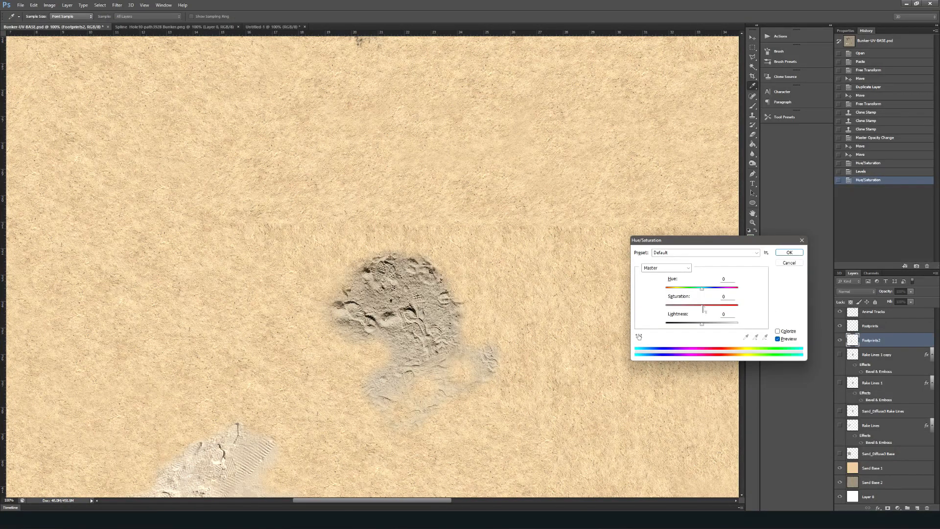
mouse_move(703, 309)
left_mouse_down()
mouse_move(693, 309)
mouse_move(722, 308)
mouse_move(707, 325)
left_mouse_up()
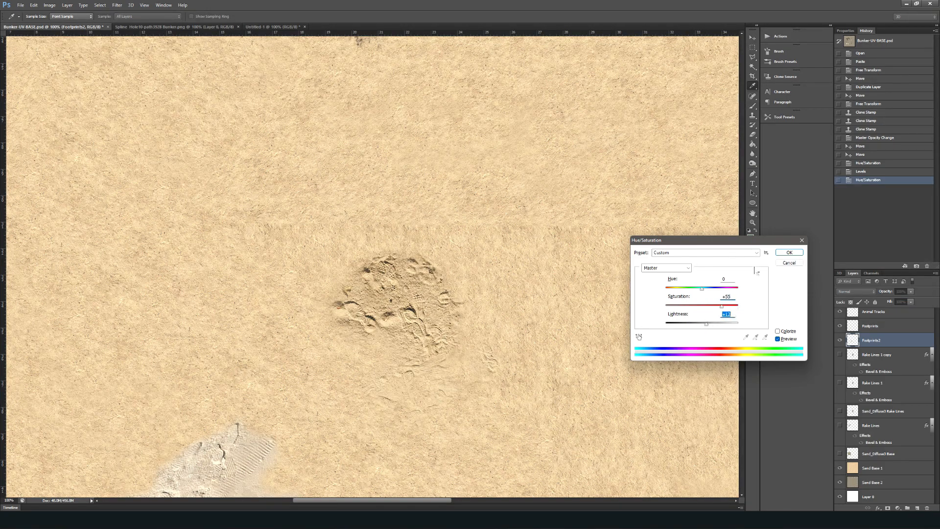
left_click(789, 252)
key("z")
left_click_drag(478, 306, 447, 303)
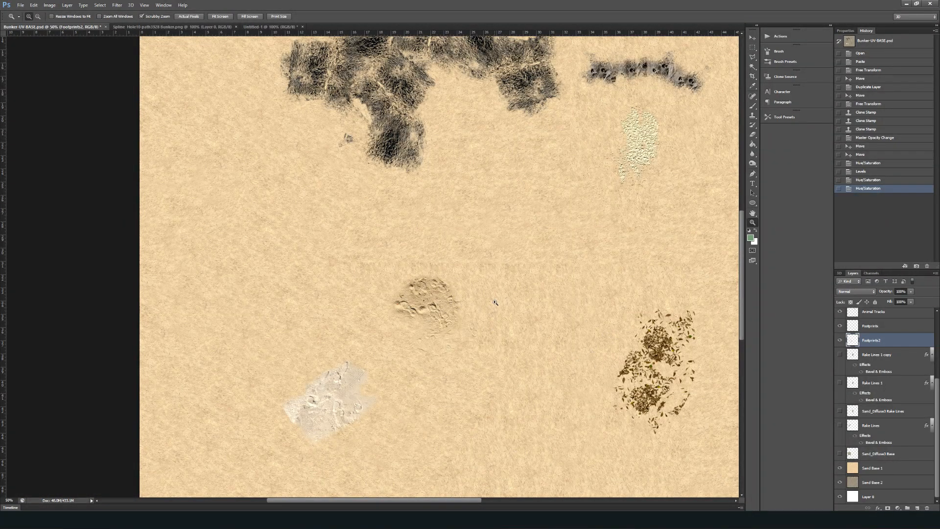
- Hide the detail layers Unraked, Leaves, Spotty, Animal Tracks, Footprints and Footprints2, leaving the plain sand base
left_click_drag(542, 183, 533, 253)
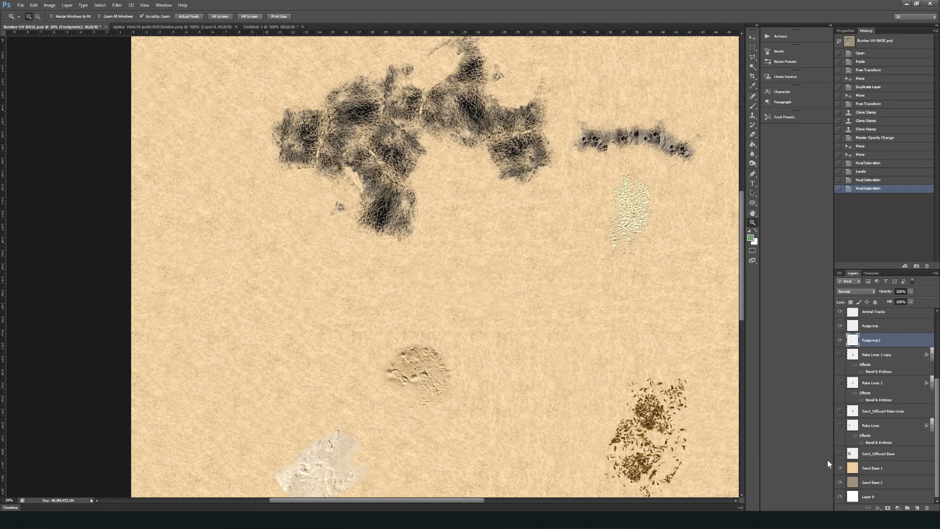
scroll(847, 327, "up", 5)
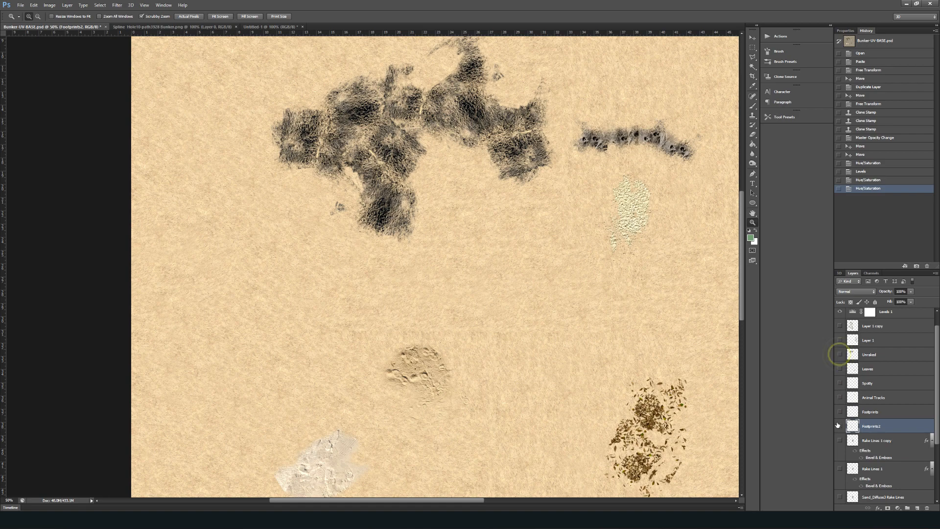
left_click_drag(840, 354, 840, 426)
left_click_drag(470, 342, 473, 276)
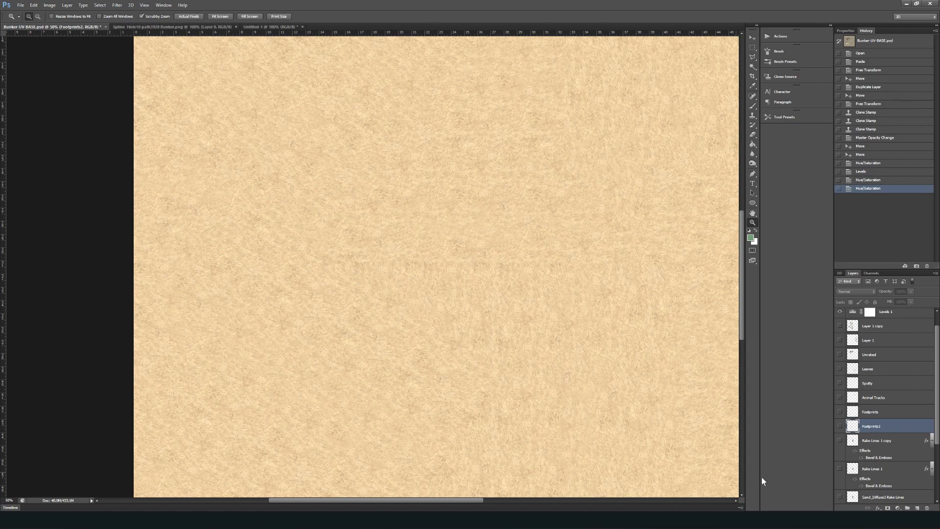
- Hide the Sand Base 1 layer and examine the grey Sand Base 2 texture more closely
scroll(852, 457, "down", 3)
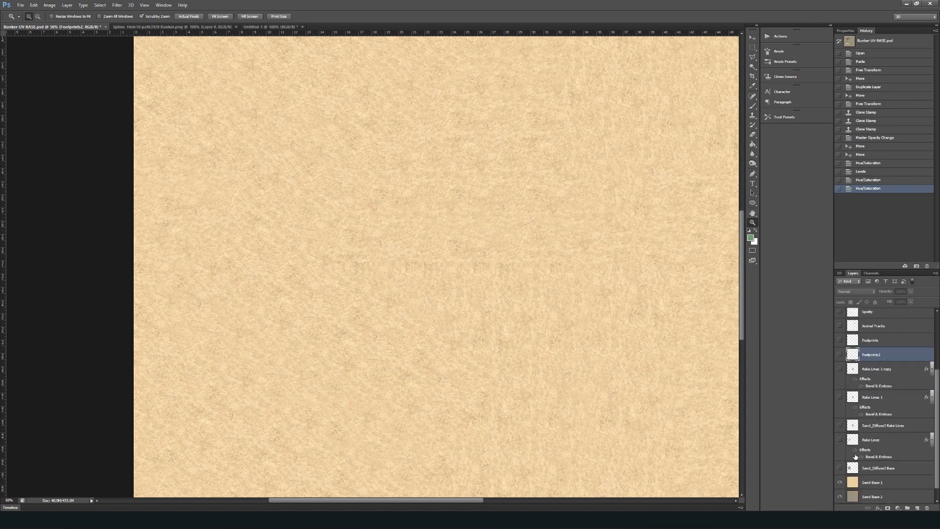
left_click(841, 483)
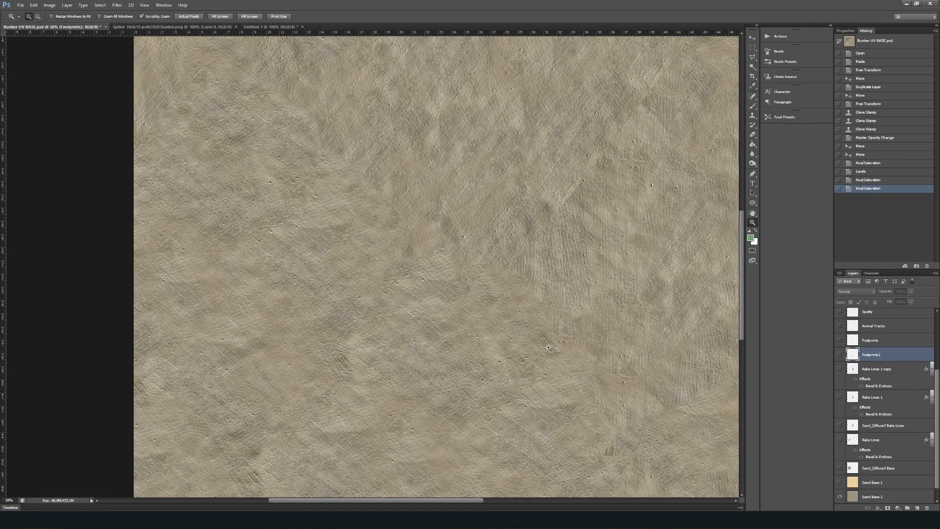
left_click(436, 316)
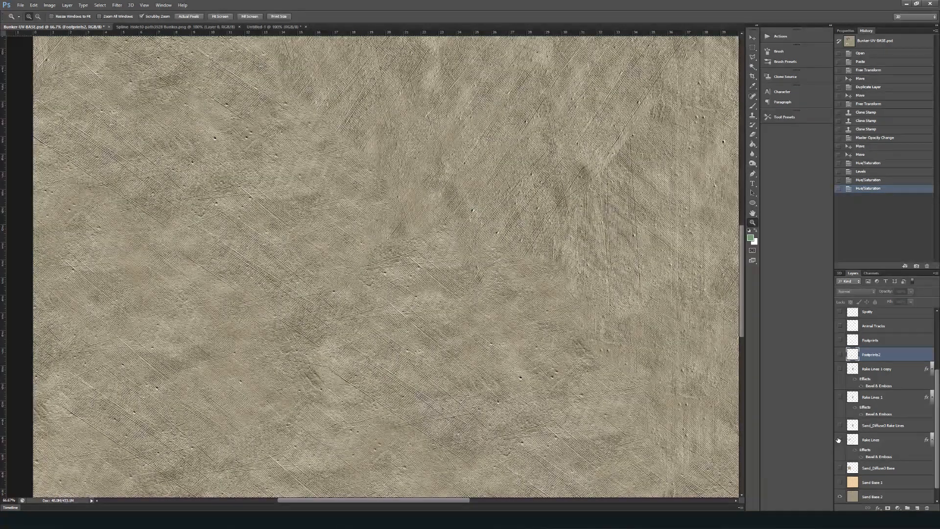
- Show the Rake Lines 1, Rake Lines 1 copy and Sand_Diffuse3 Rake Lines layers, keeping the Rake Lines layer hidden
left_click(841, 439)
left_click(840, 398)
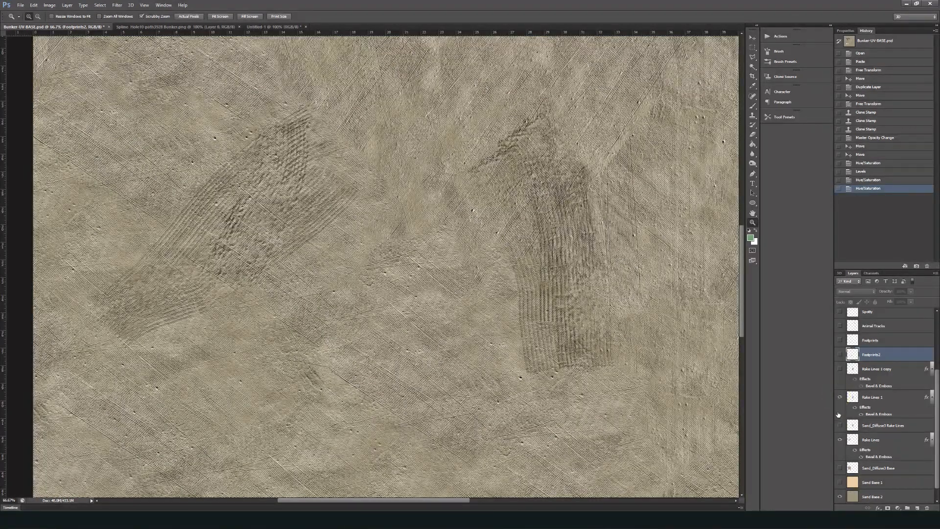
left_click(841, 369)
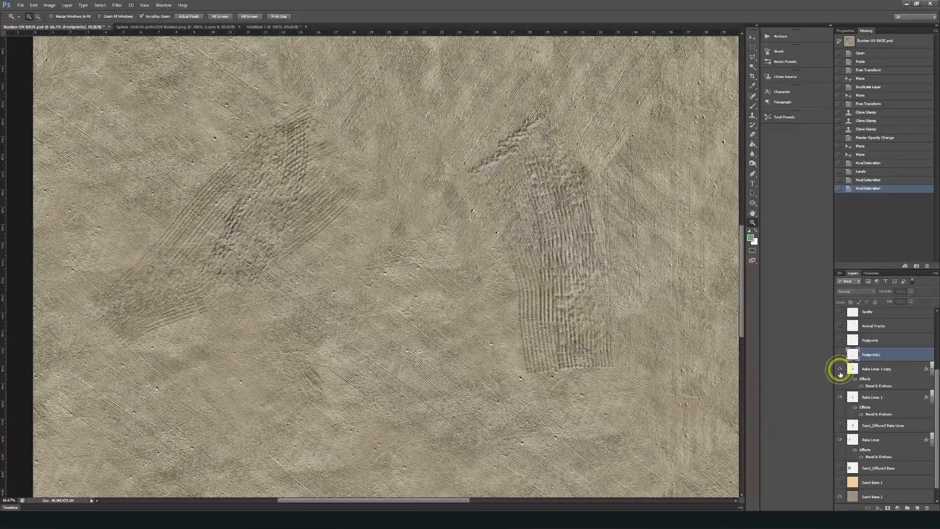
left_click(841, 425)
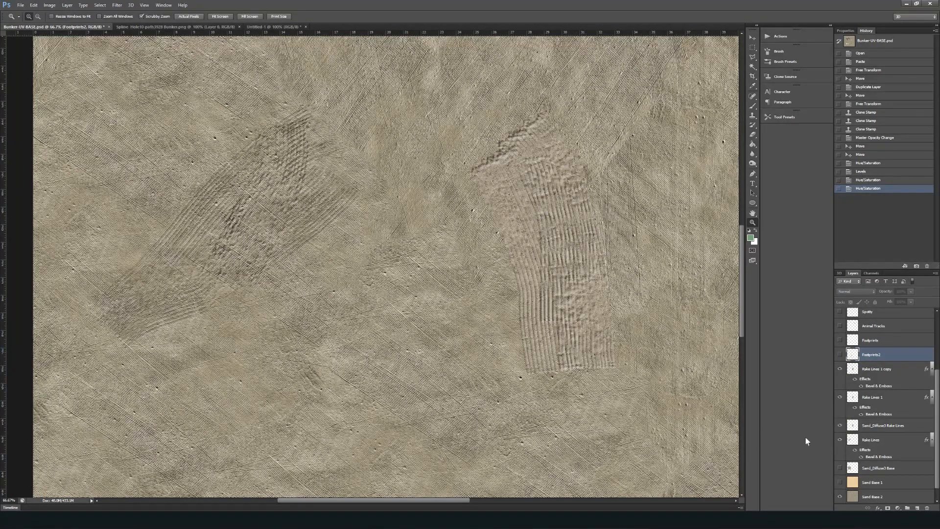
left_click(840, 440)
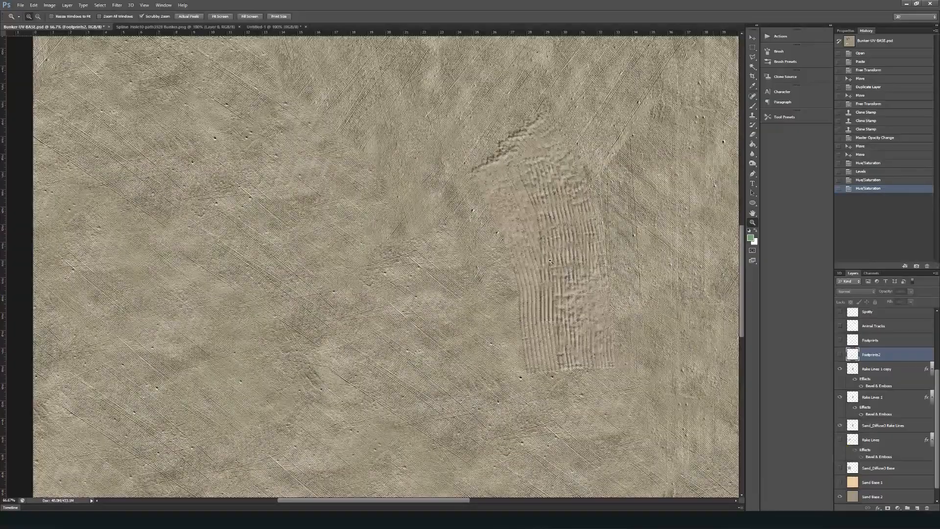
- Paint a wavy test stroke with a multi-line rake brush beside the raked patch on Rake Lines 1 copy, and repeat it on Rake Lines 1
left_click(617, 277)
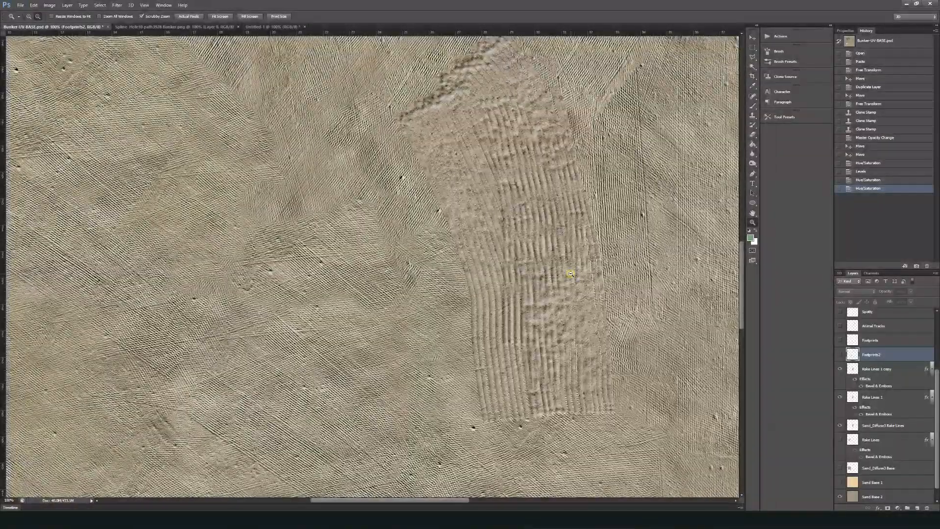
left_click(571, 273, "alt")
left_click_drag(602, 256, 537, 266)
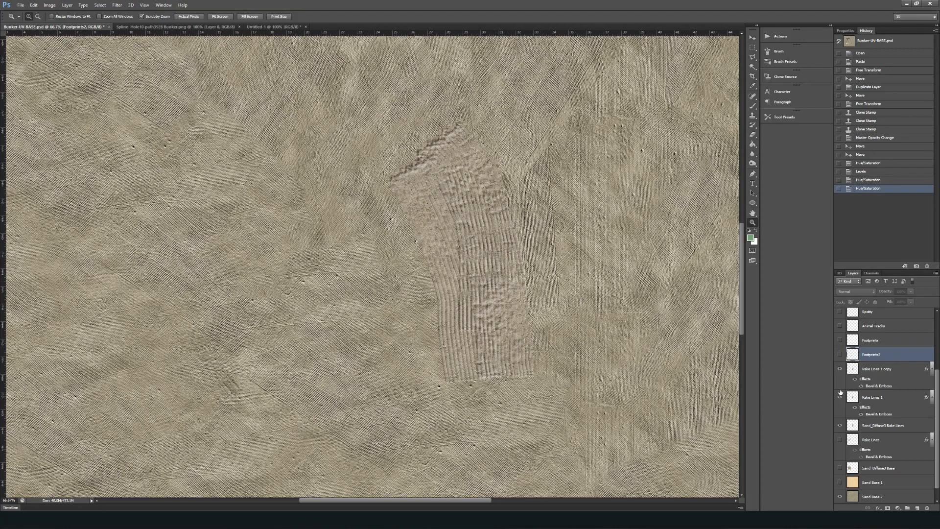
key("b")
right_click(385, 266)
left_click_drag(460, 322, 461, 346)
left_click(453, 345)
left_click(874, 375)
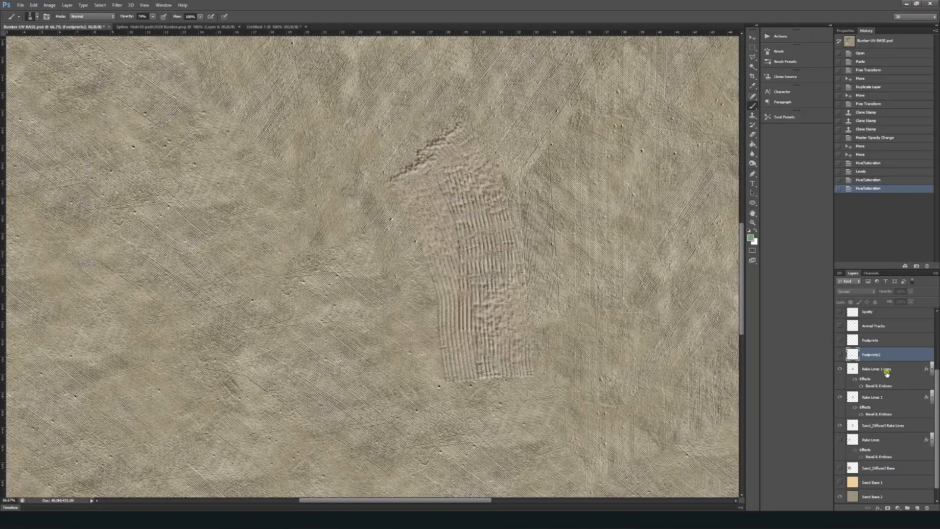
left_click(877, 373)
mouse_move(153, 266)
left_mouse_down()
mouse_move(303, 308)
mouse_move(337, 307)
left_mouse_up()
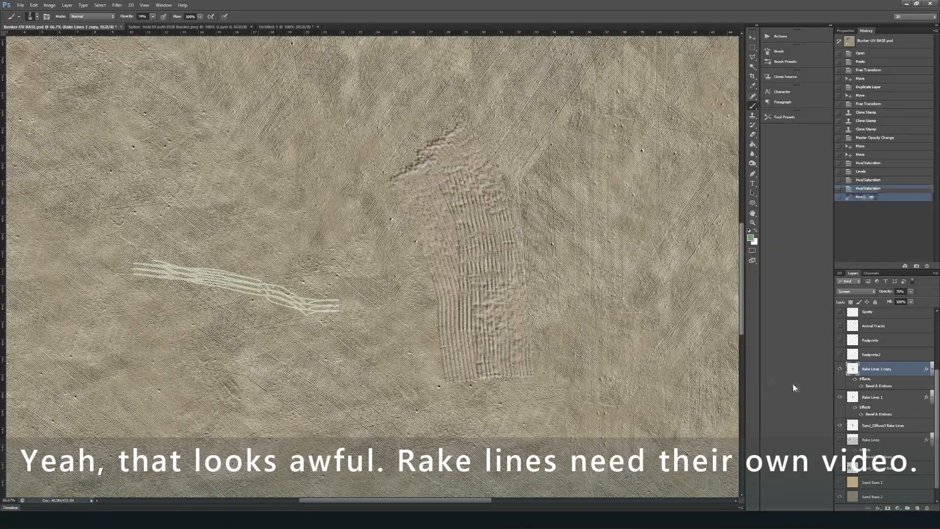
left_click(854, 398)
left_click_drag(134, 269, 316, 308)
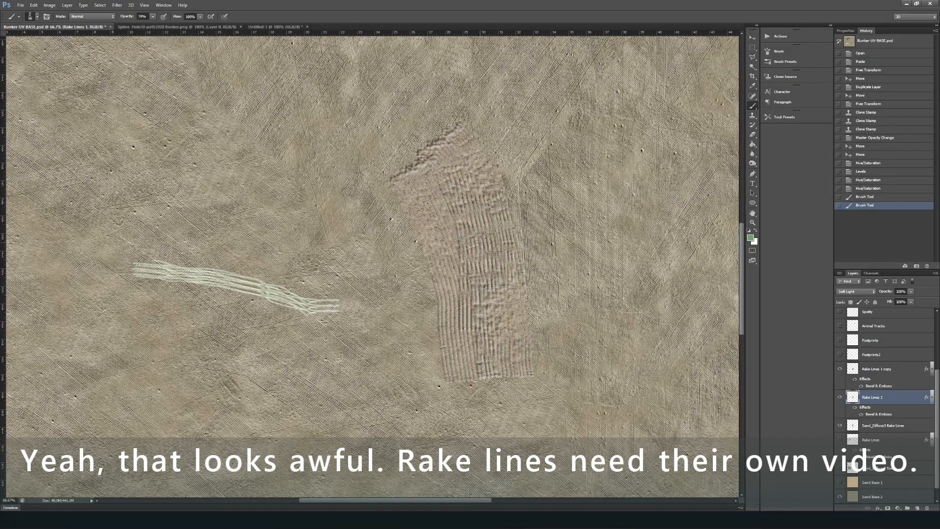
- Erase the test rake strokes from the Rake Lines 1 and Rake Lines 1 copy layers
key("e")
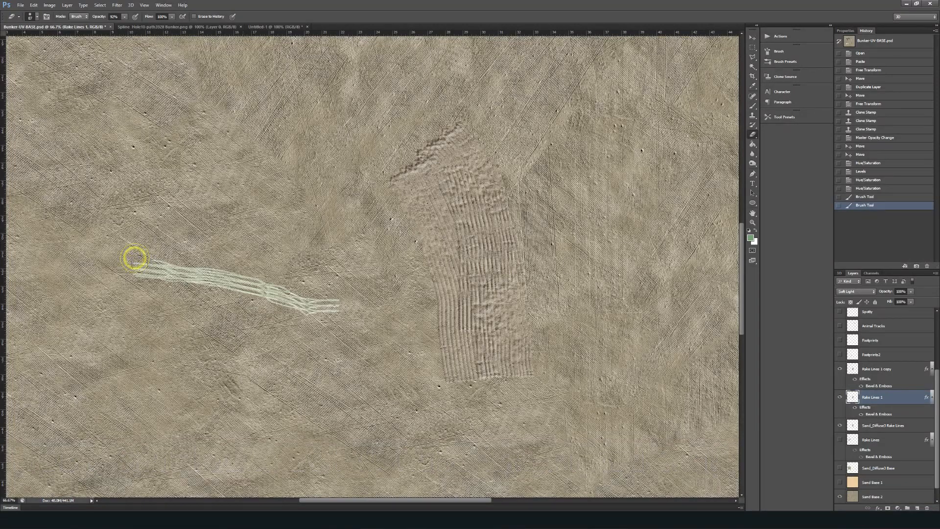
left_click(334, 301)
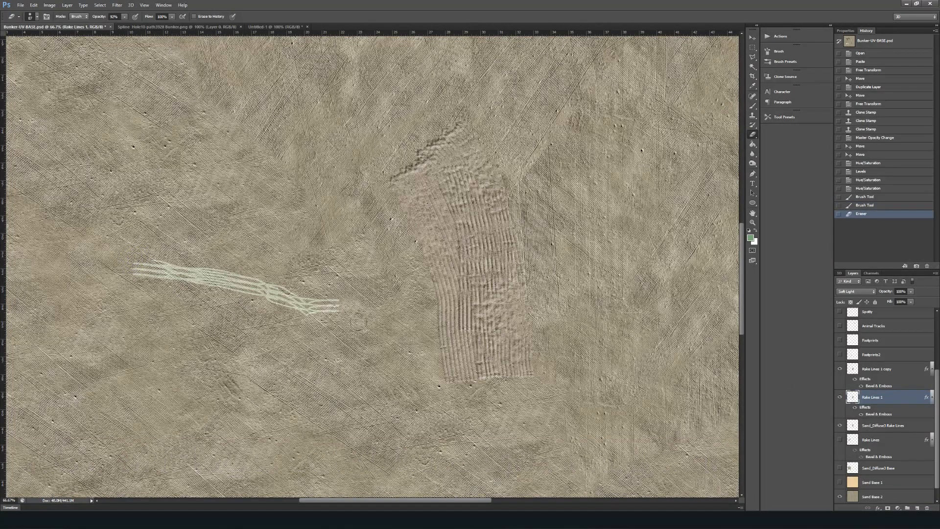
left_click(858, 371)
mouse_move(343, 308)
left_mouse_down()
mouse_move(336, 315)
mouse_move(267, 287)
mouse_move(169, 270)
mouse_move(235, 286)
mouse_move(198, 282)
mouse_move(211, 284)
left_mouse_up()
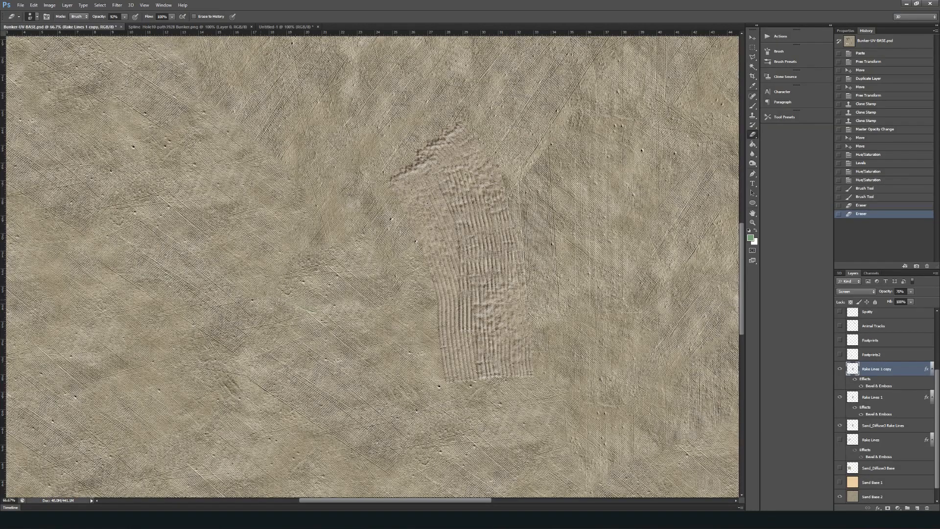
key("z")
left_click(311, 293, "alt")
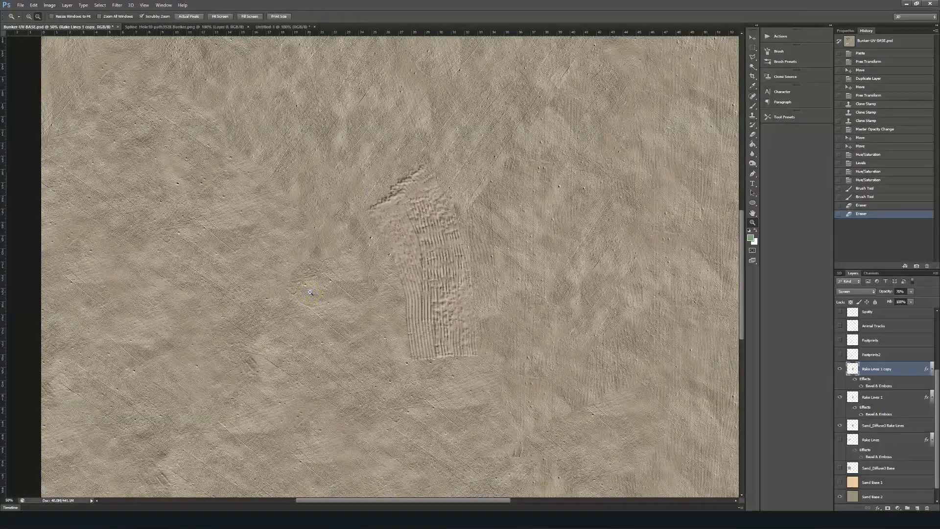
left_click(310, 292, "alt")
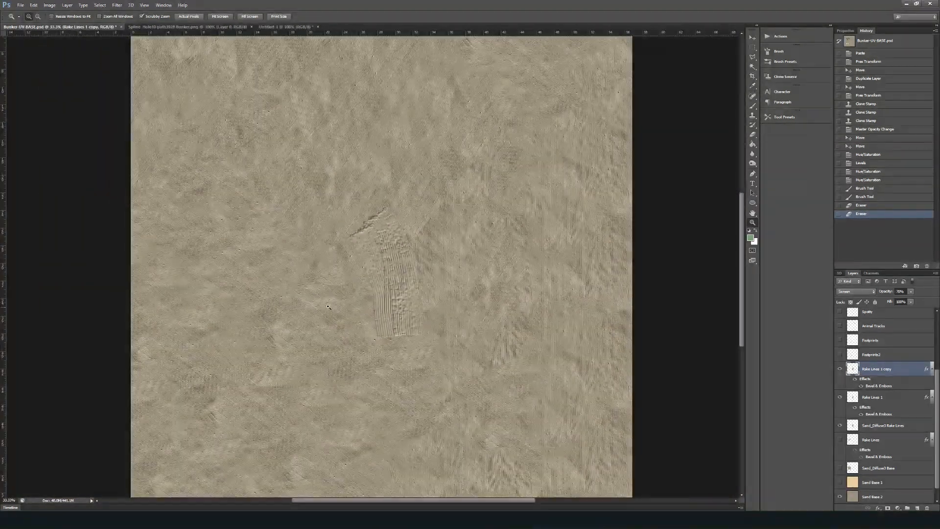